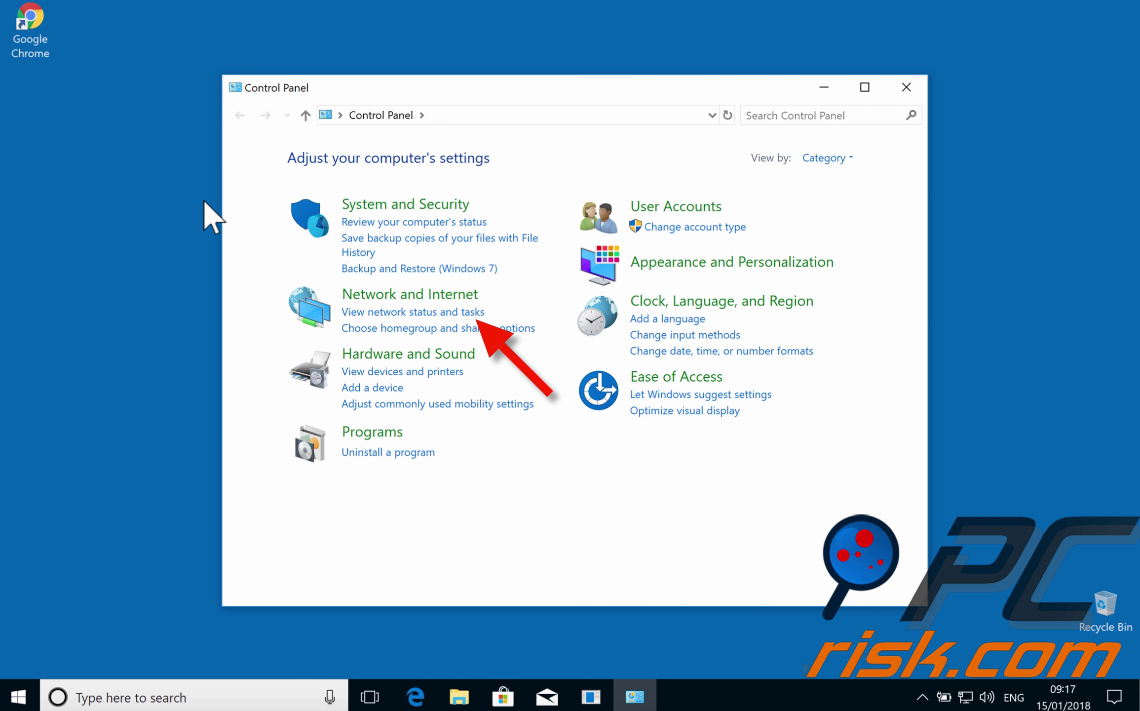
# Step: Inspect the LAN proxy settings in Internet Options from the Network and Sharing Center, and close everything without changes
pyautogui.click(457, 313)
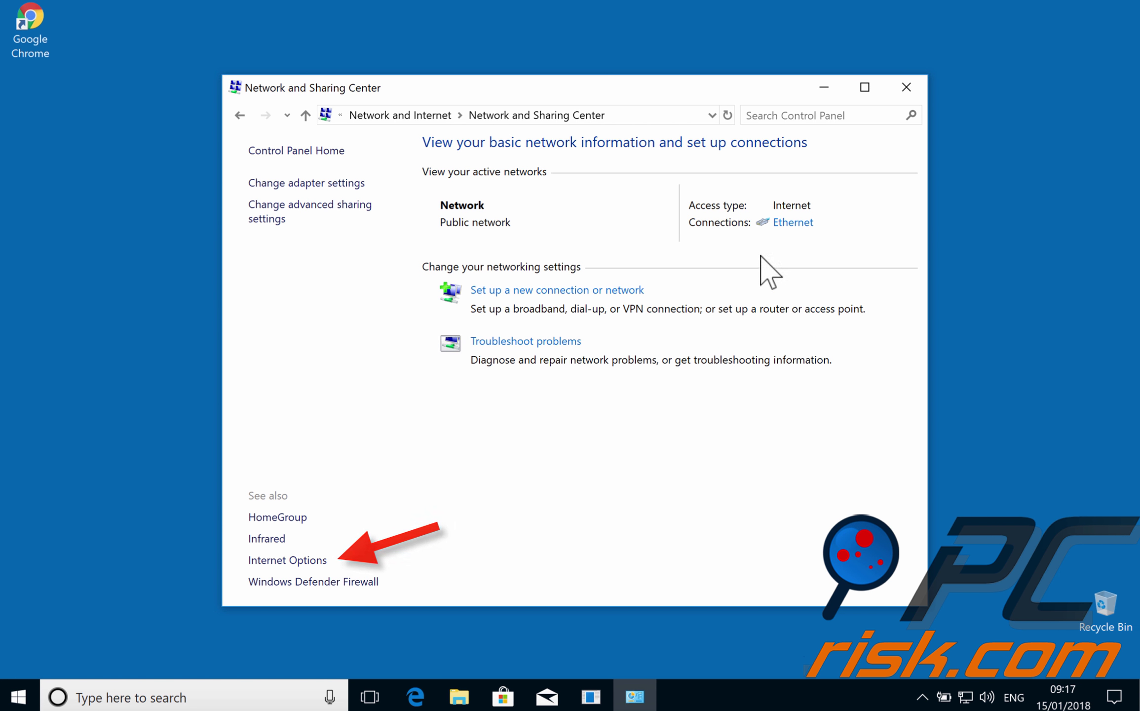
pyautogui.click(274, 561)
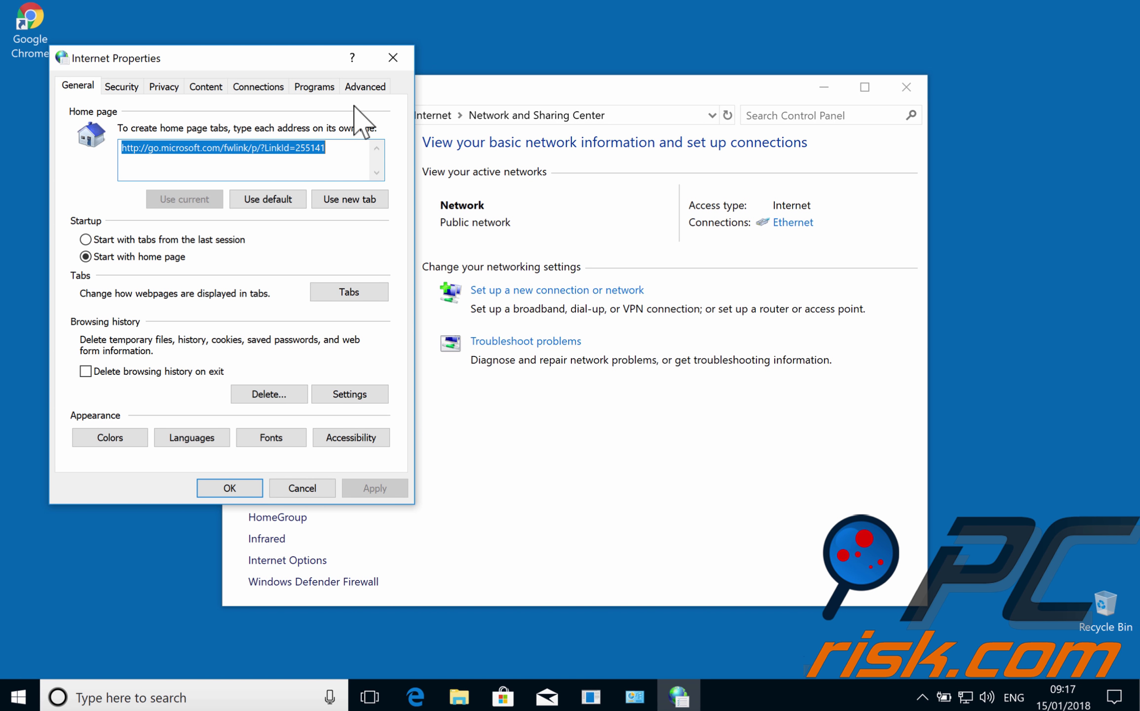
pyautogui.click(256, 88)
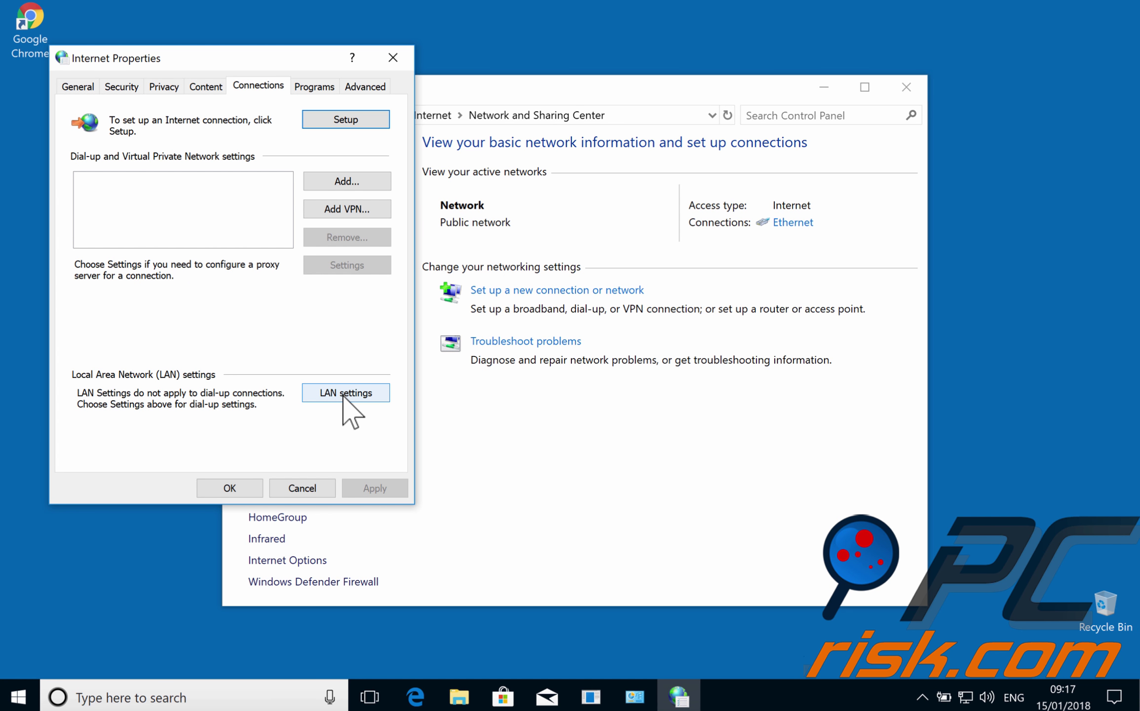
pyautogui.click(352, 411)
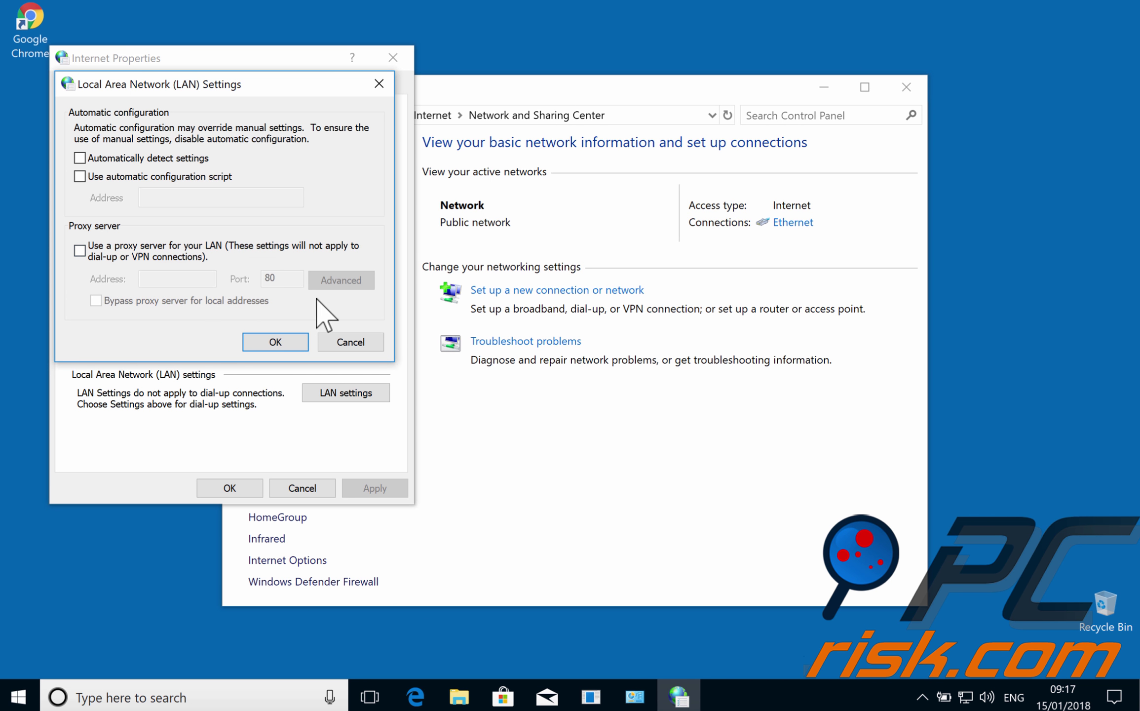
pyautogui.click(350, 342)
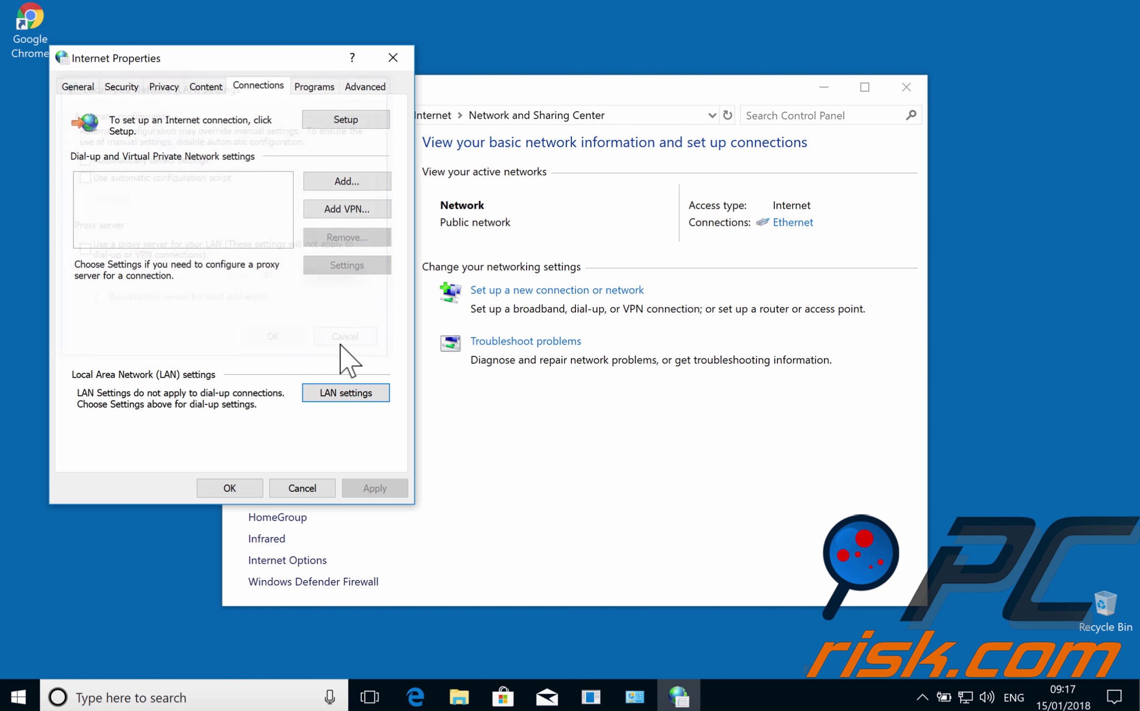
pyautogui.click(303, 487)
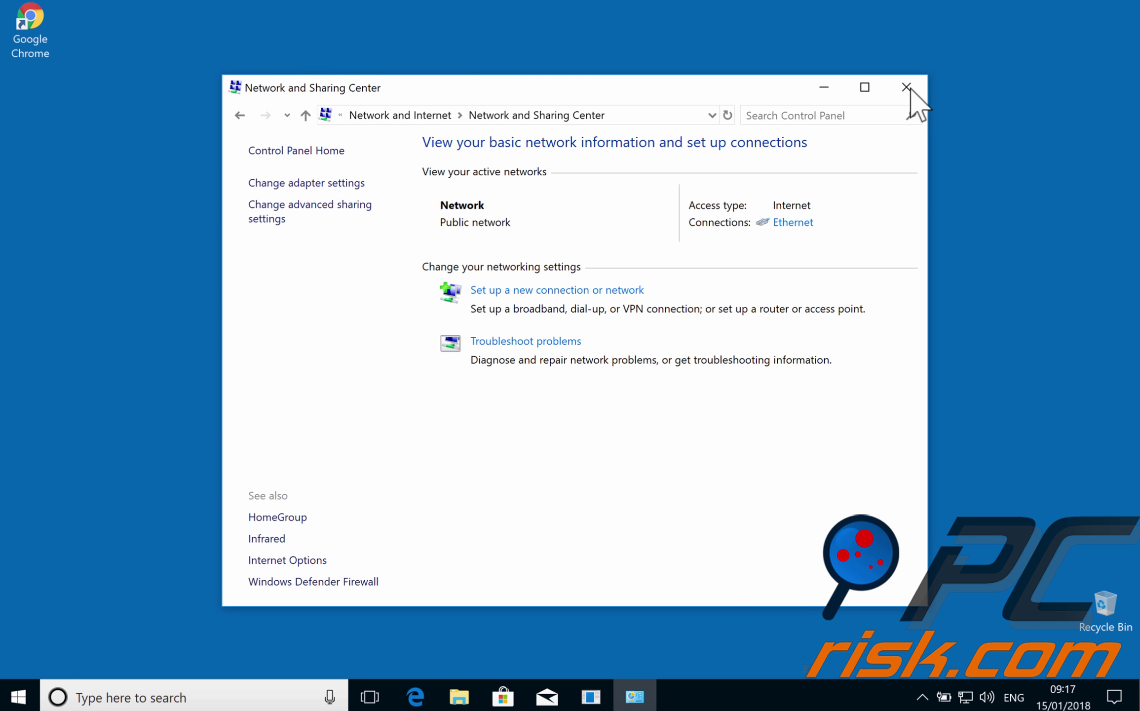
pyautogui.click(906, 87)
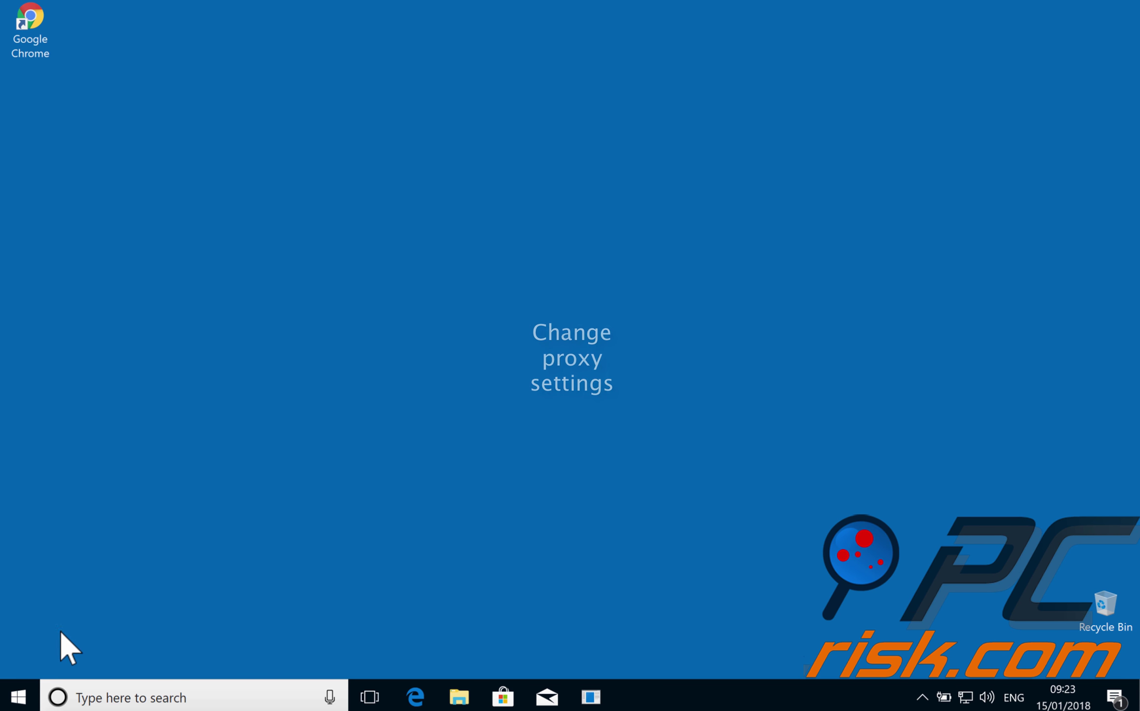
# Step: Open the Proxy page of the Network & Internet category in Windows Settings
pyautogui.click(19, 696)
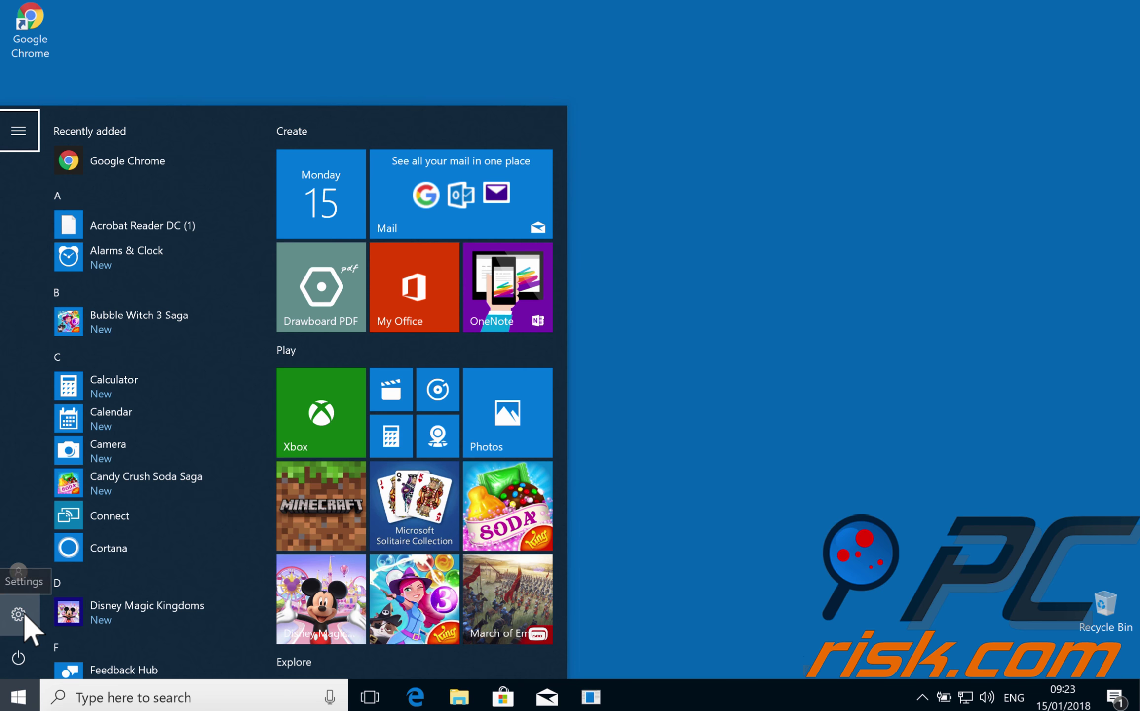
pyautogui.click(23, 613)
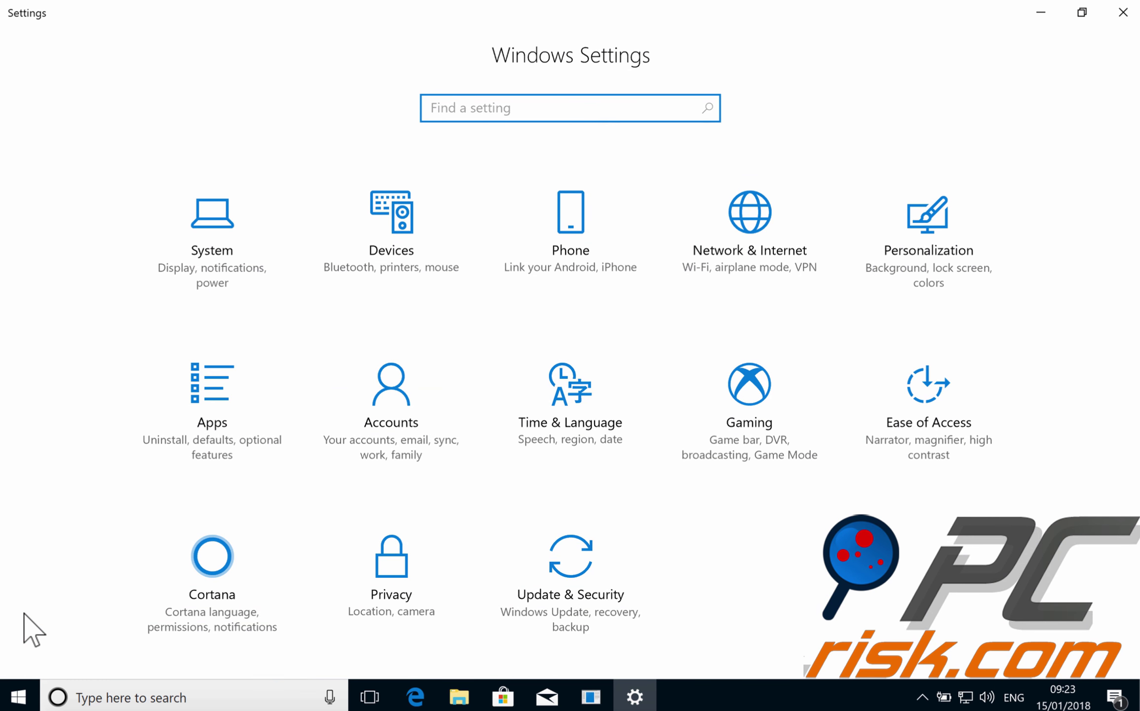
pyautogui.click(766, 222)
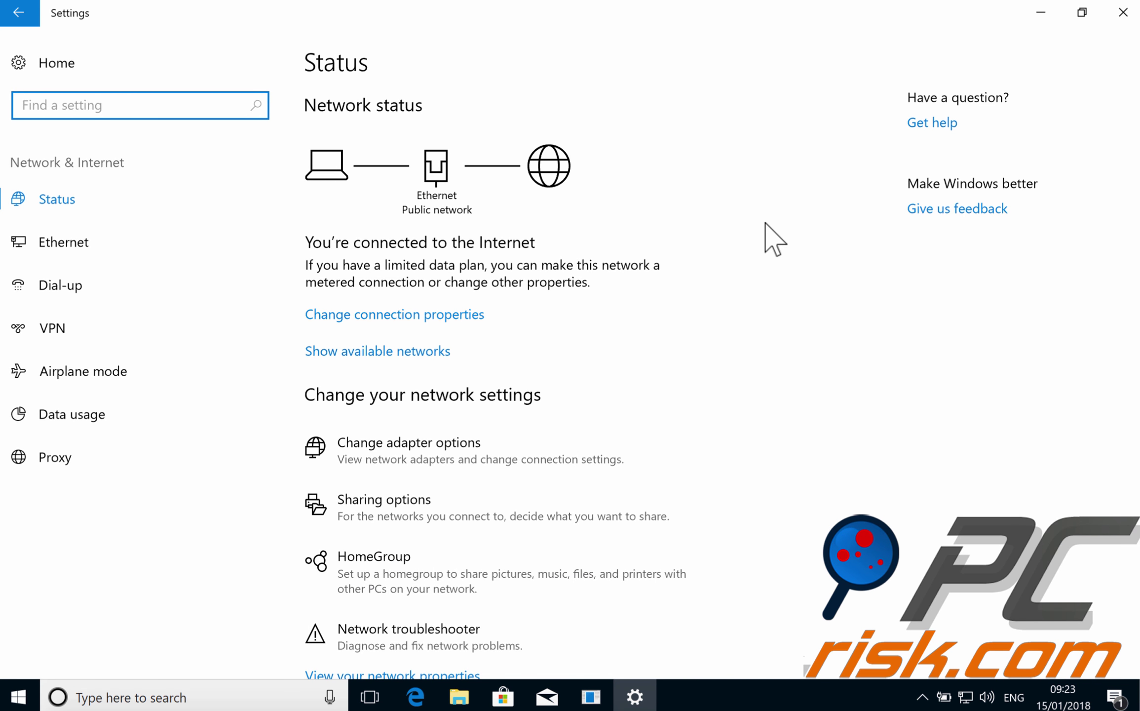
pyautogui.click(66, 464)
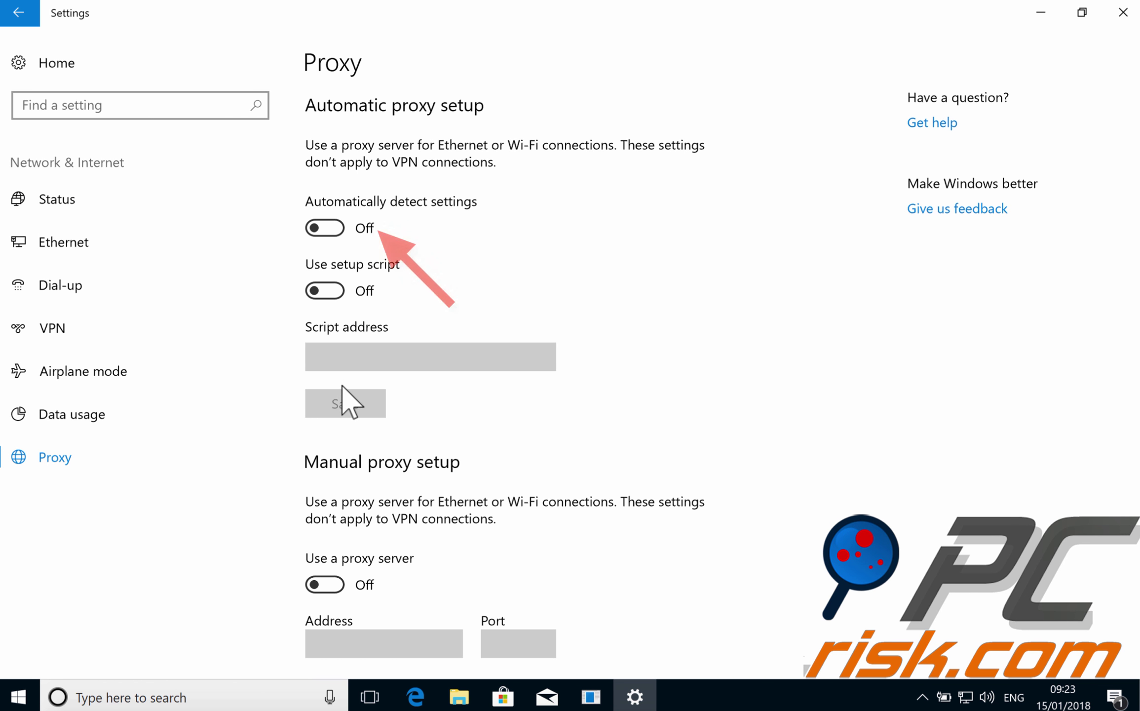
# Step: Switch automatic detection of proxy settings on and back off, and close Windows Settings
pyautogui.click(319, 230)
pyautogui.click(323, 232)
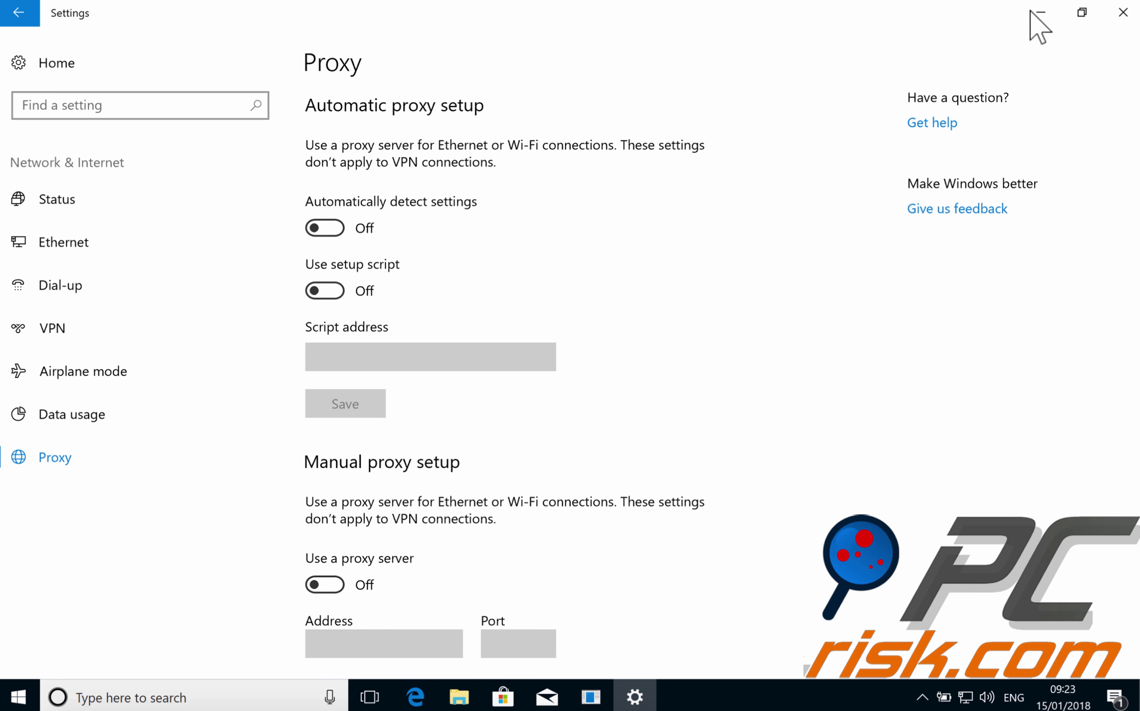
pyautogui.click(1120, 22)
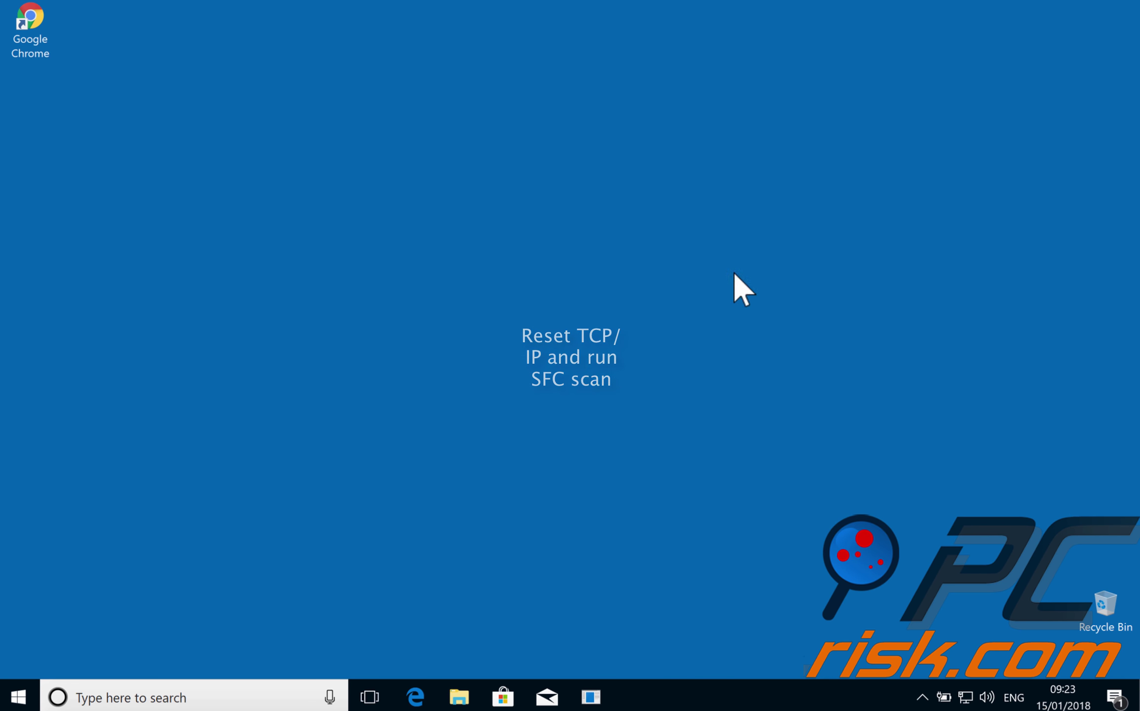
# Step: Find Command Prompt through Windows search and run it as administrator, allowing it to make changes to the device
pyautogui.click(211, 696)
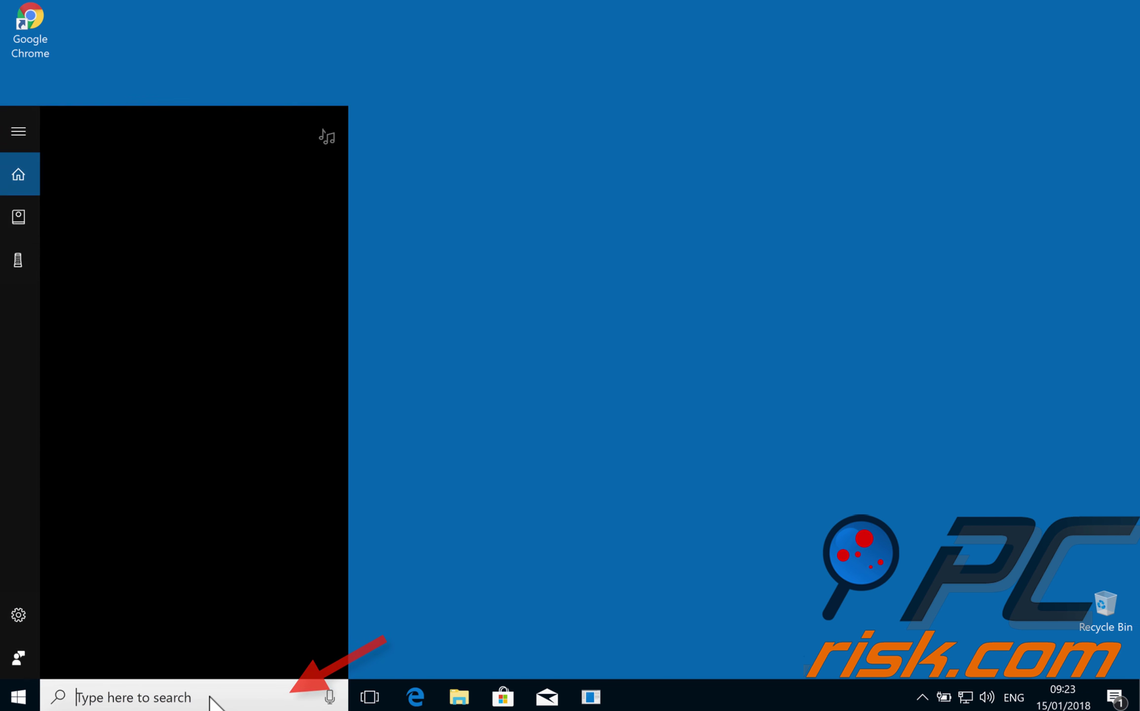
pyautogui.write('command prompt')
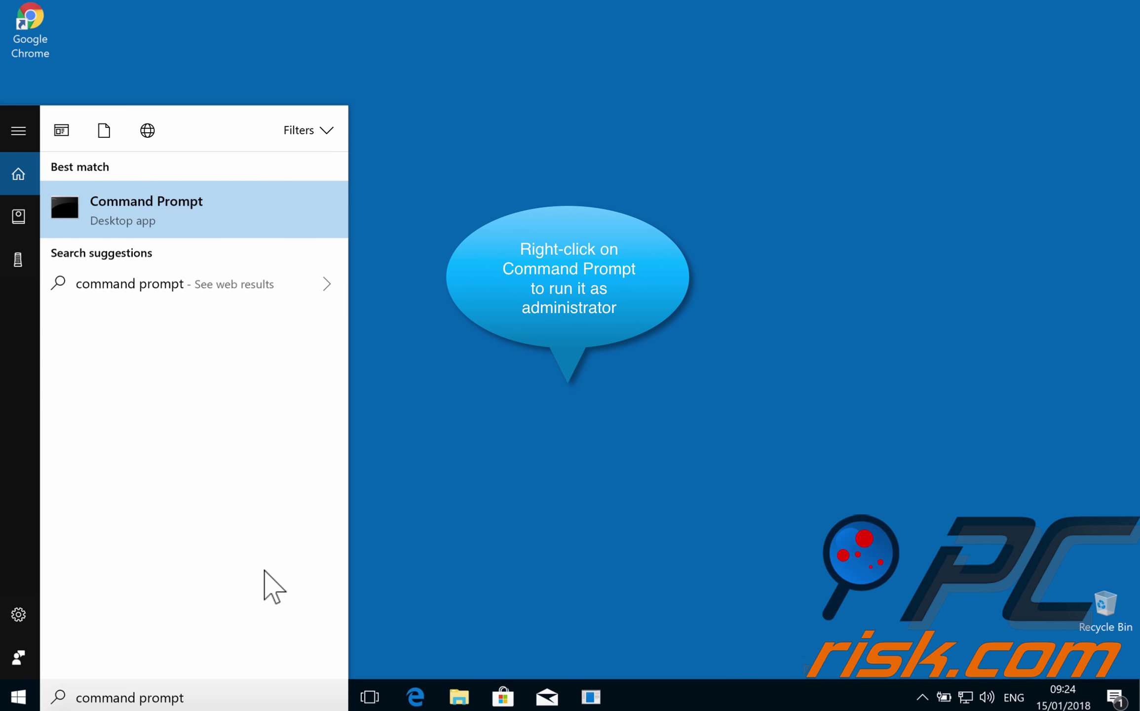
pyautogui.rightClick(210, 218)
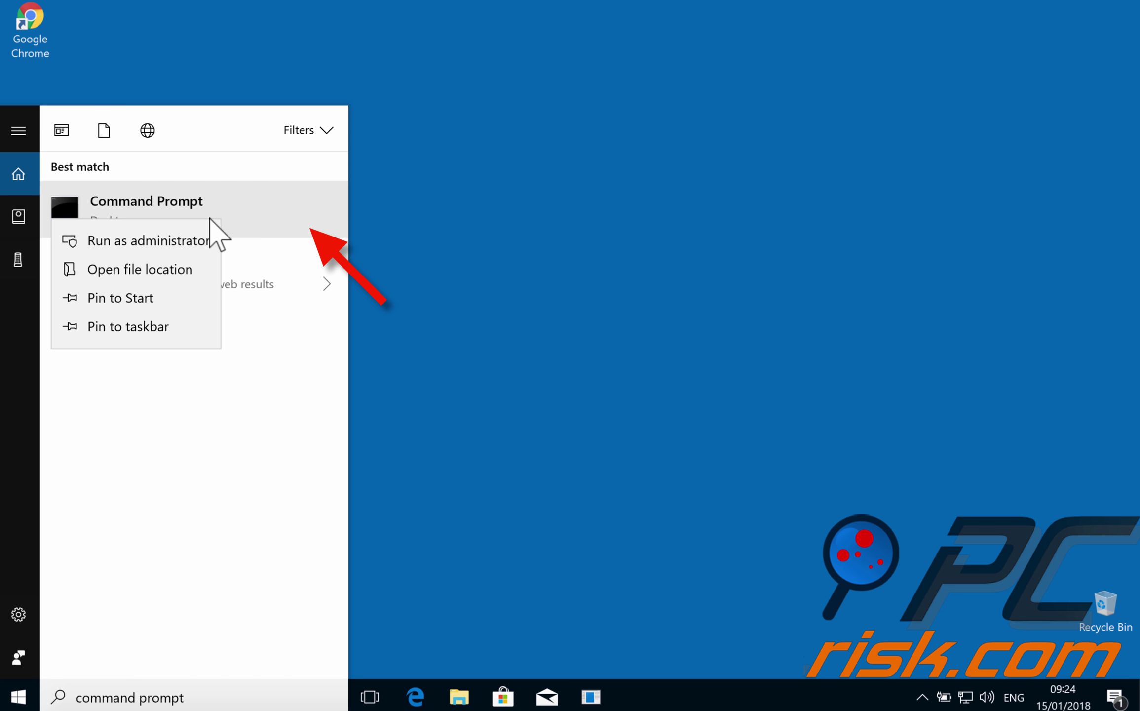
pyautogui.click(173, 240)
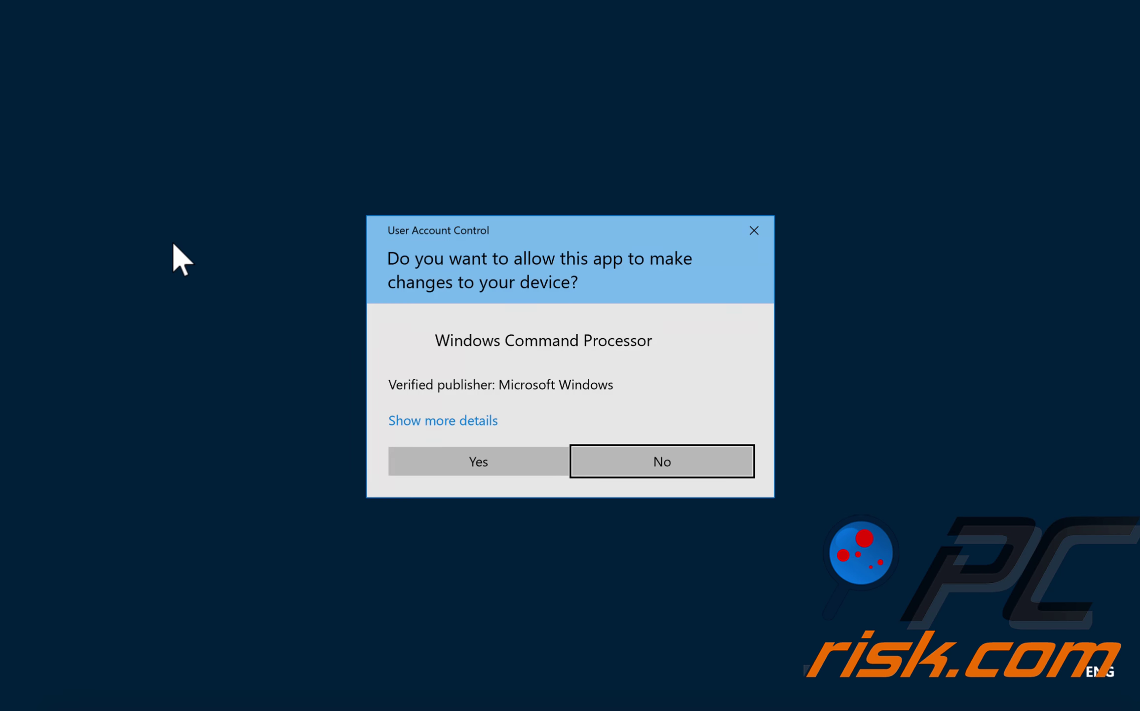
pyautogui.click(449, 451)
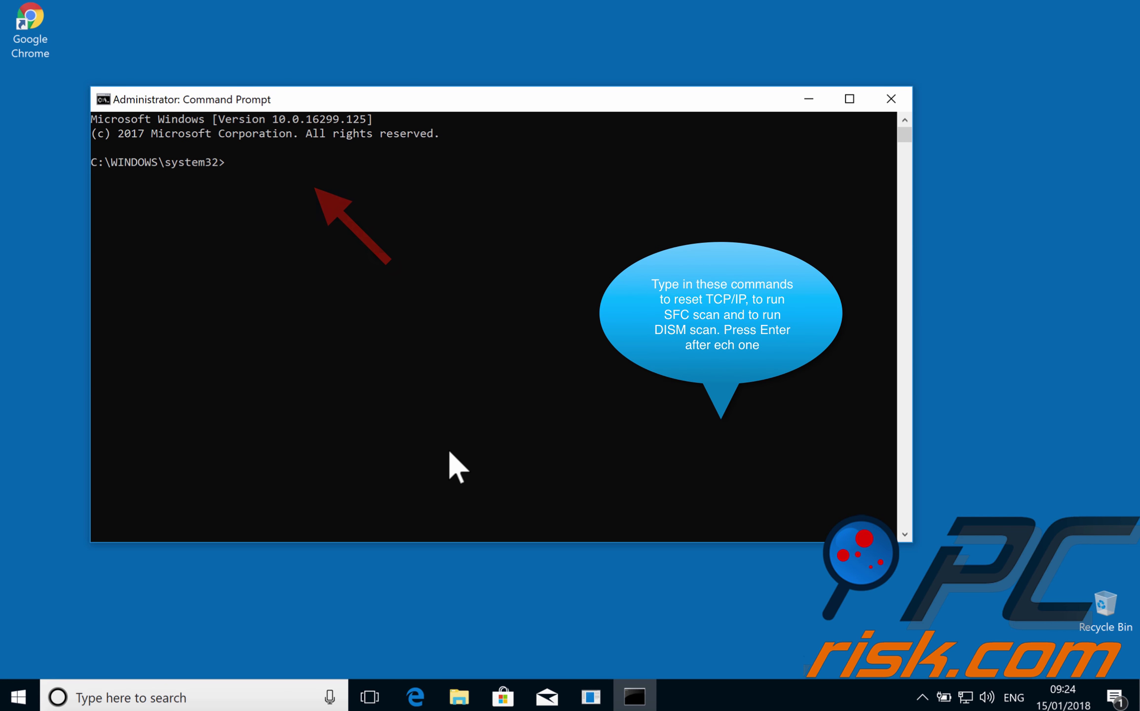
# Step: Write the TCP/IP reset command "netsh int ip reset" with its log file name at the prompt, and erase it without running it
pyautogui.write('net')
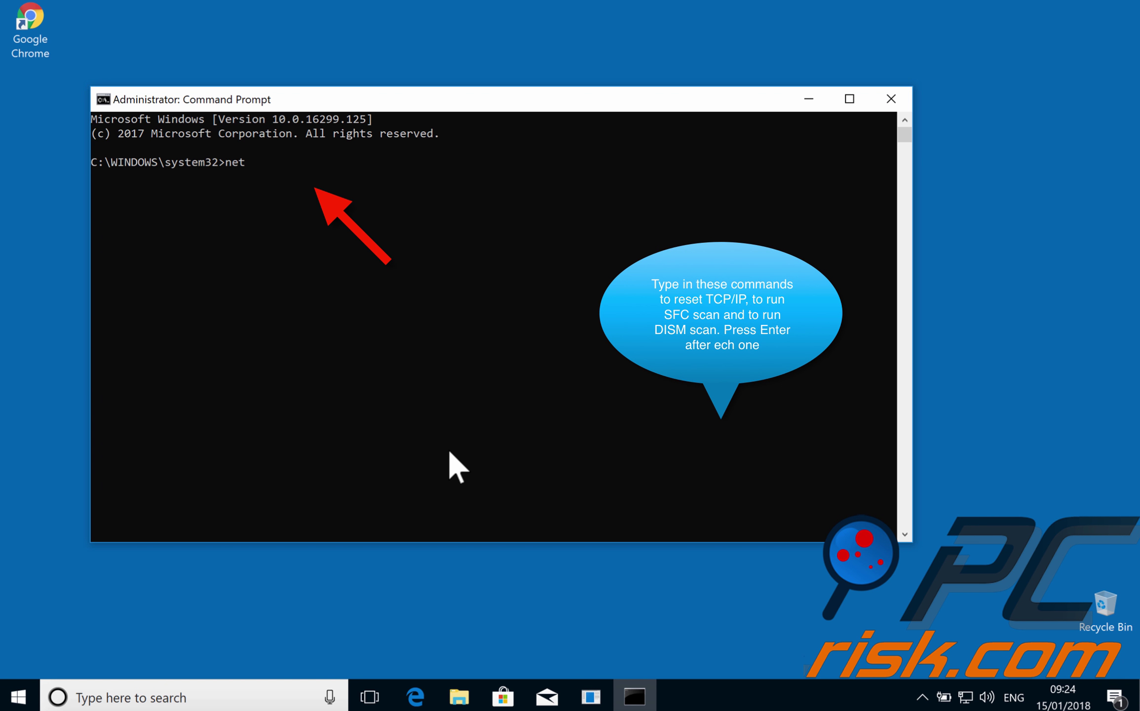
pyautogui.write('sh in')
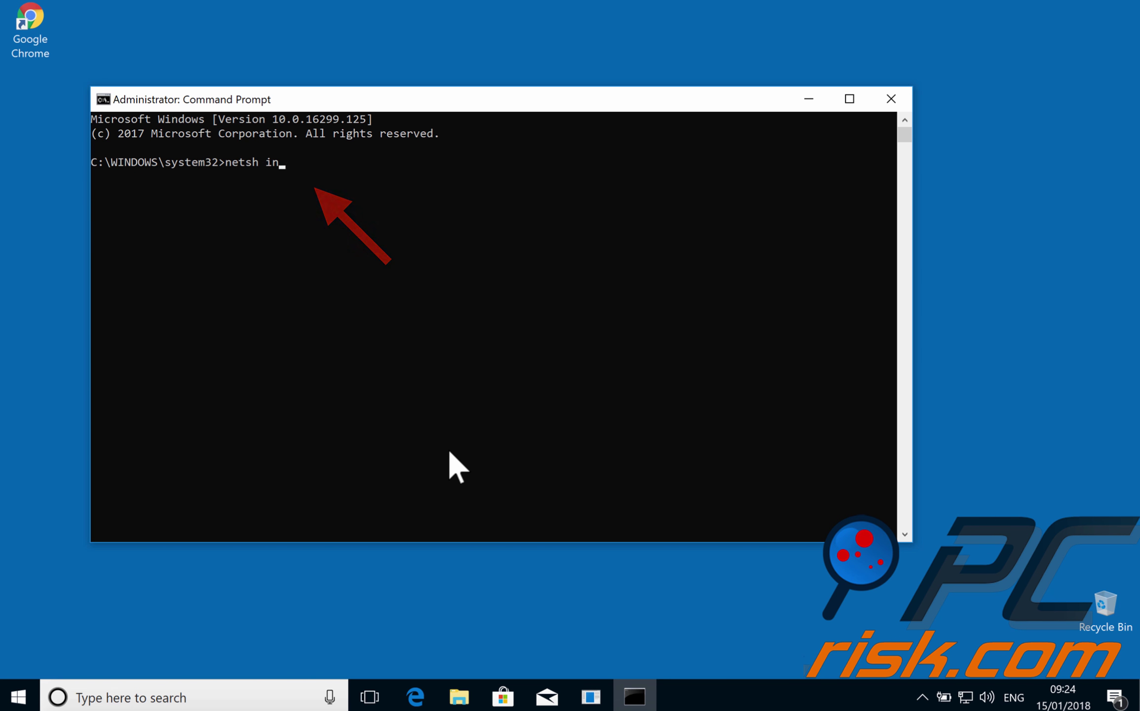
pyautogui.write('t ip reset resetlo')
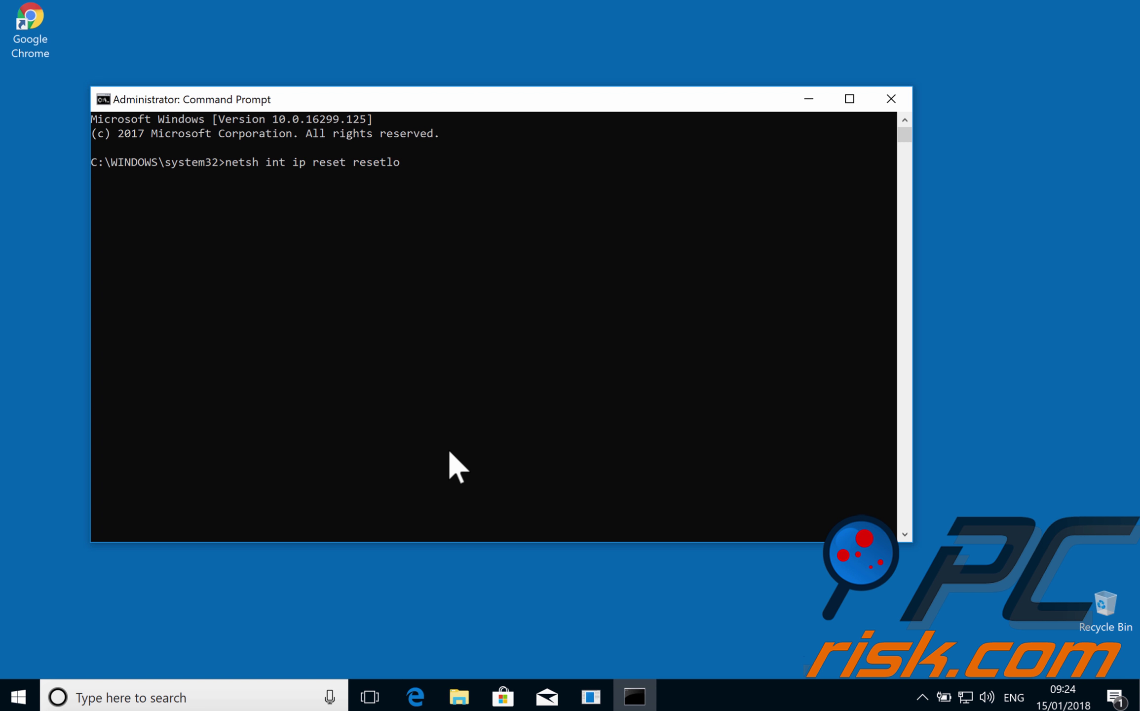
pyautogui.write('txt')
pyautogui.press('BackSpace')
pyautogui.press('BackSpace')
pyautogui.press('BackSpace')
pyautogui.press('BackSpace')
pyautogui.press('BackSpace')
pyautogui.press('BackSpace')
pyautogui.press('BackSpace')
pyautogui.press('BackSpace')
pyautogui.press('BackSpace')
pyautogui.press('BackSpace')
pyautogui.press('BackSpace')
pyautogui.press('BackSpace')
pyautogui.press('BackSpace')
pyautogui.press('BackSpace')
pyautogui.press('BackSpace')
pyautogui.press('BackSpace')
pyautogui.press('BackSpace')
pyautogui.press('BackSpace')
pyautogui.press('BackSpace')
pyautogui.press('BackSpace')
pyautogui.press('BackSpace')
pyautogui.press('BackSpace')
pyautogui.press('BackSpace')
pyautogui.press('BackSpace')
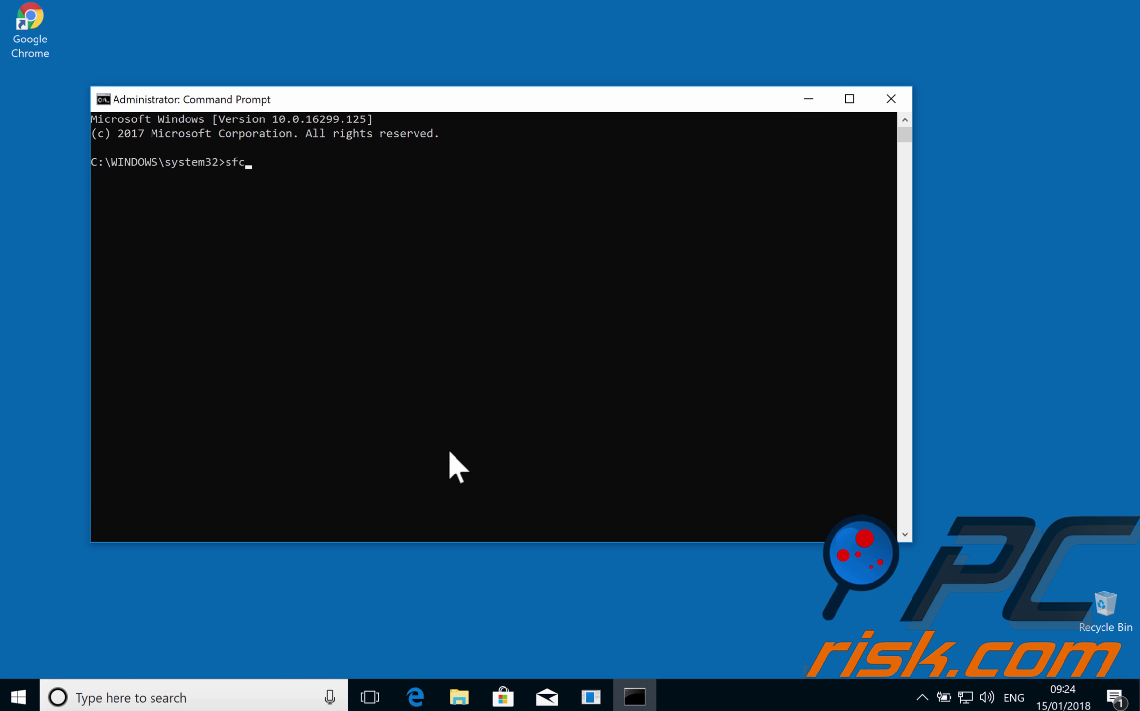
# Step: Write the sfc system file scan command at the prompt and erase it without running it
pyautogui.write('sfc/scann')
pyautogui.press('BackSpace')
pyautogui.press('BackSpace')
pyautogui.press('BackSpace')
pyautogui.press('BackSpace')
pyautogui.press('BackSpace')
pyautogui.press('BackSpace')
pyautogui.press('BackSpace')
pyautogui.press('BackSpace')
pyautogui.press('BackSpace')
pyautogui.press('BackSpace')
# Step: Write "DISM /Online /Cleanup-Image /RestoreHealth" at the prompt, erase it without running it, and close Command Prompt
pyautogui.write('DISM /Online /Cleanup')
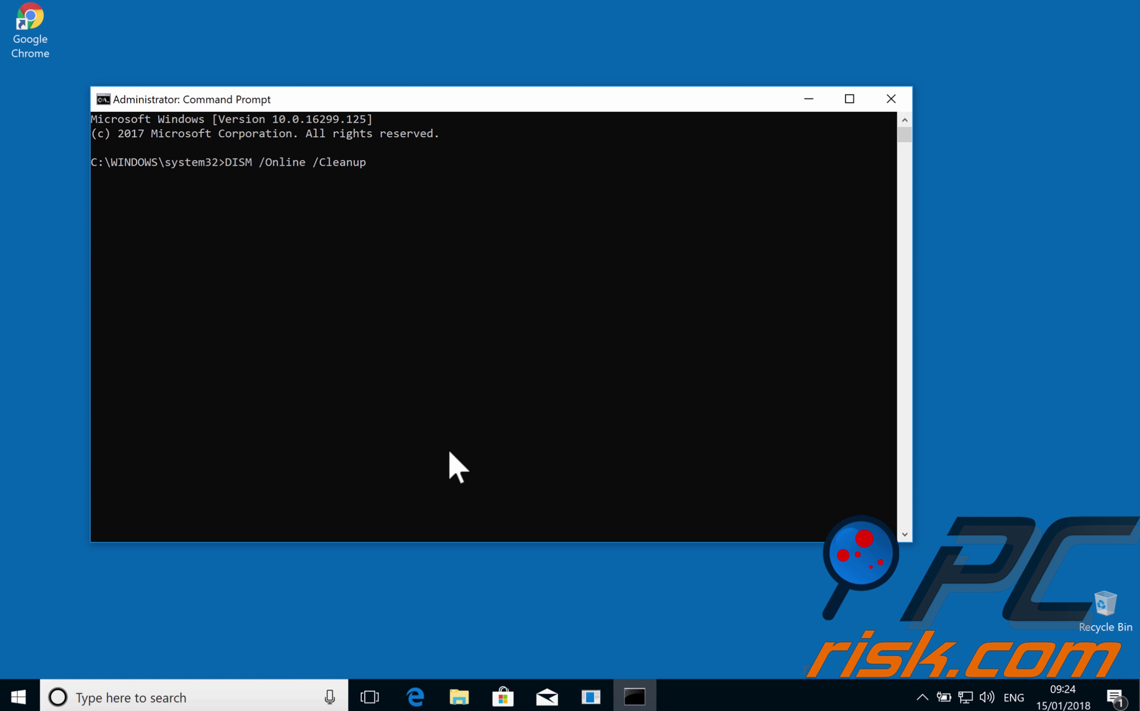
pyautogui.write('-Image /RestoreHealth')
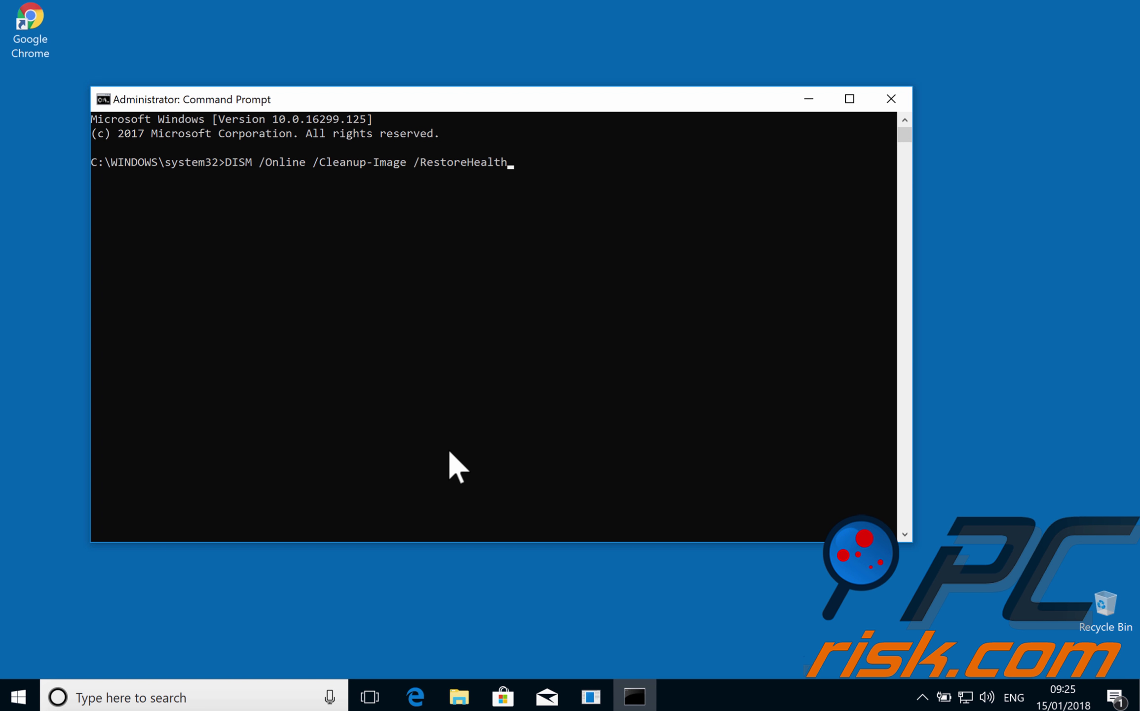
pyautogui.press('BackSpace')
pyautogui.press('BackSpace')
pyautogui.press('BackSpace')
pyautogui.press('BackSpace')
pyautogui.press('BackSpace')
pyautogui.press('BackSpace')
pyautogui.press('BackSpace')
pyautogui.press('BackSpace')
pyautogui.press('BackSpace')
pyautogui.press('BackSpace')
pyautogui.press('BackSpace')
pyautogui.press('BackSpace')
pyautogui.press('BackSpace')
pyautogui.press('BackSpace')
pyautogui.press('BackSpace')
pyautogui.press('BackSpace')
pyautogui.press('BackSpace')
pyautogui.press('BackSpace')
pyautogui.press('BackSpace')
pyautogui.press('BackSpace')
pyautogui.press('BackSpace')
pyautogui.press('BackSpace')
pyautogui.press('BackSpace')
pyautogui.press('BackSpace')
pyautogui.press('BackSpace')
pyautogui.press('BackSpace')
pyautogui.press('BackSpace')
pyautogui.press('BackSpace')
pyautogui.press('BackSpace')
pyautogui.press('BackSpace')
pyautogui.press('BackSpace')
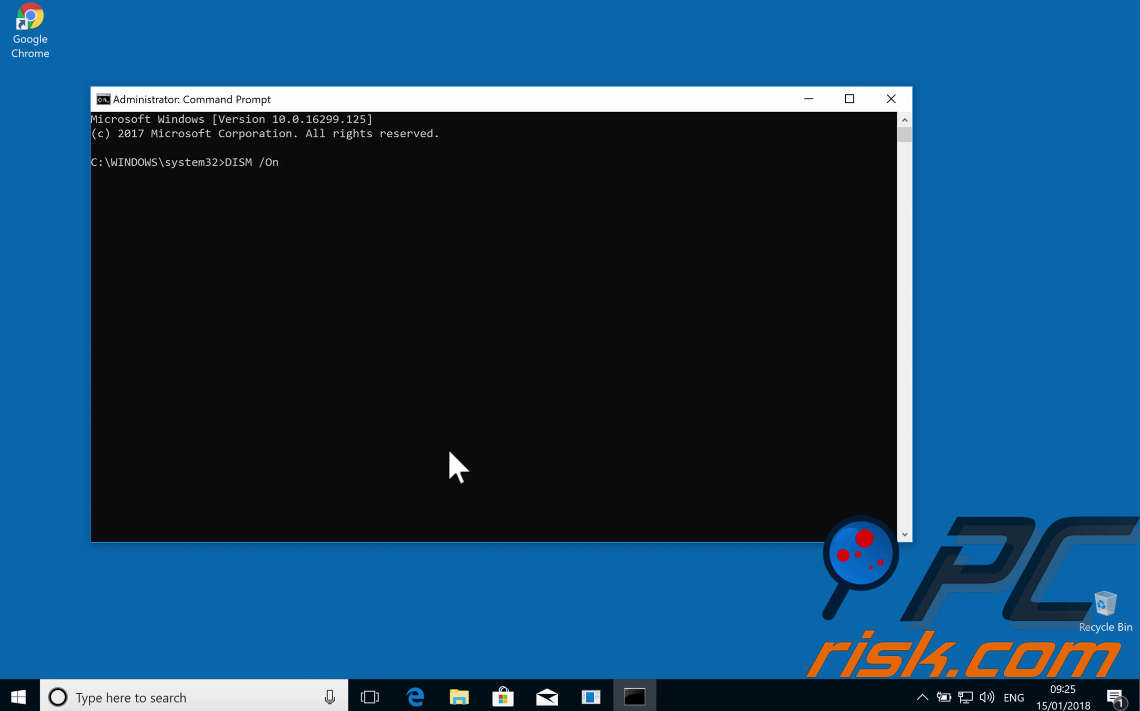
pyautogui.press('BackSpace')
pyautogui.press('BackSpace')
pyautogui.press('BackSpace')
pyautogui.press('BackSpace')
pyautogui.click(890, 101)
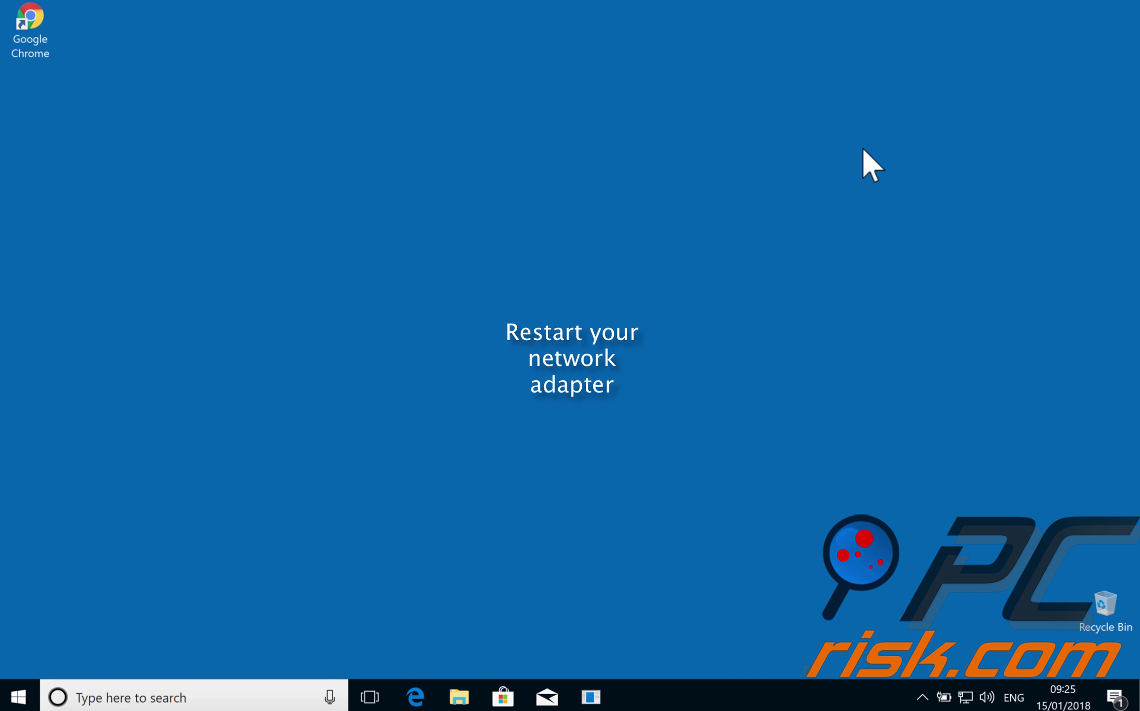
# Step: Open Control Panel through Windows search and go to the adapter settings in the Network and Sharing Center
pyautogui.click(143, 694)
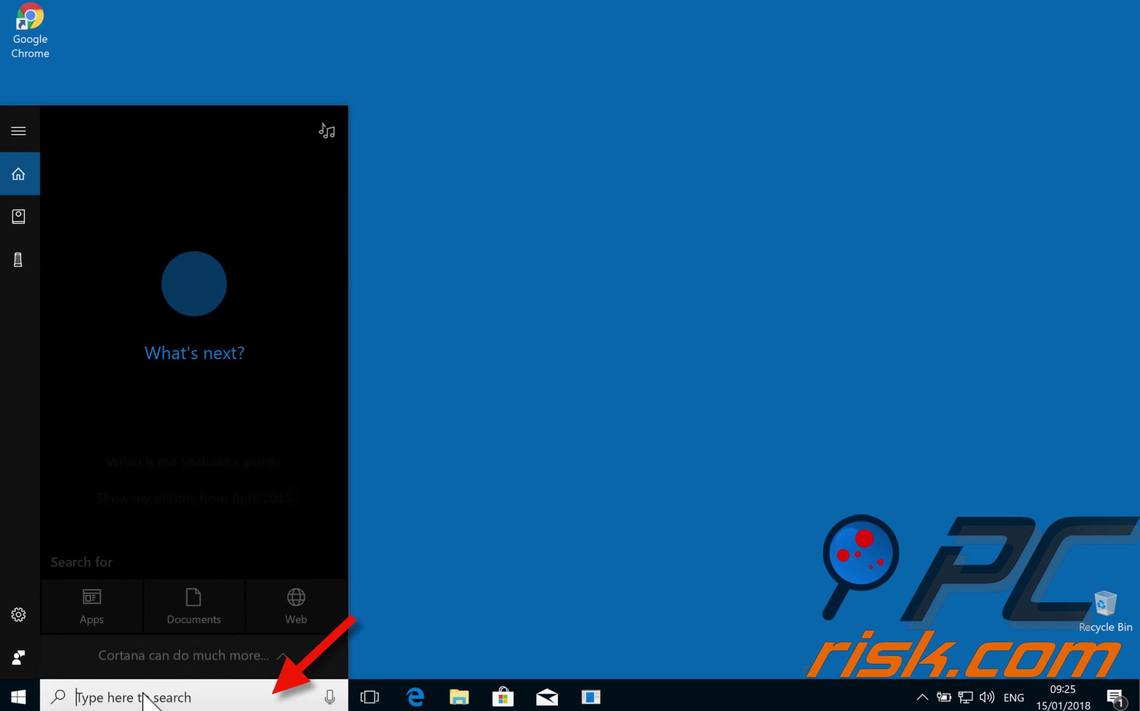
pyautogui.write('contro')
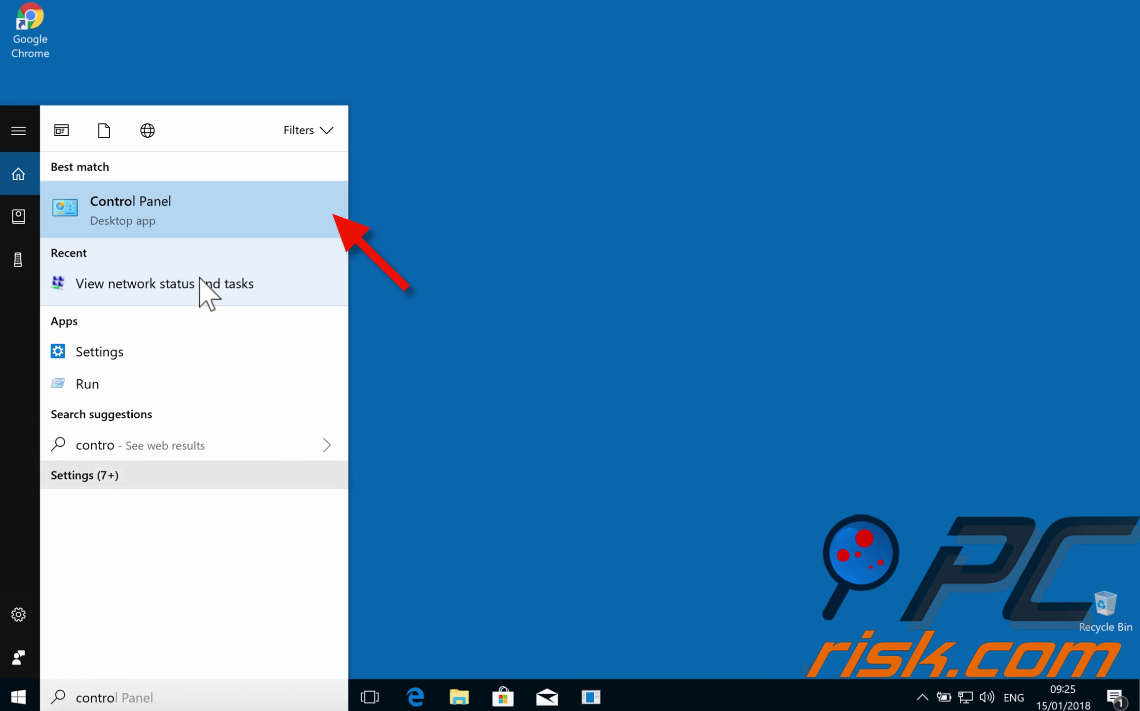
pyautogui.click(208, 210)
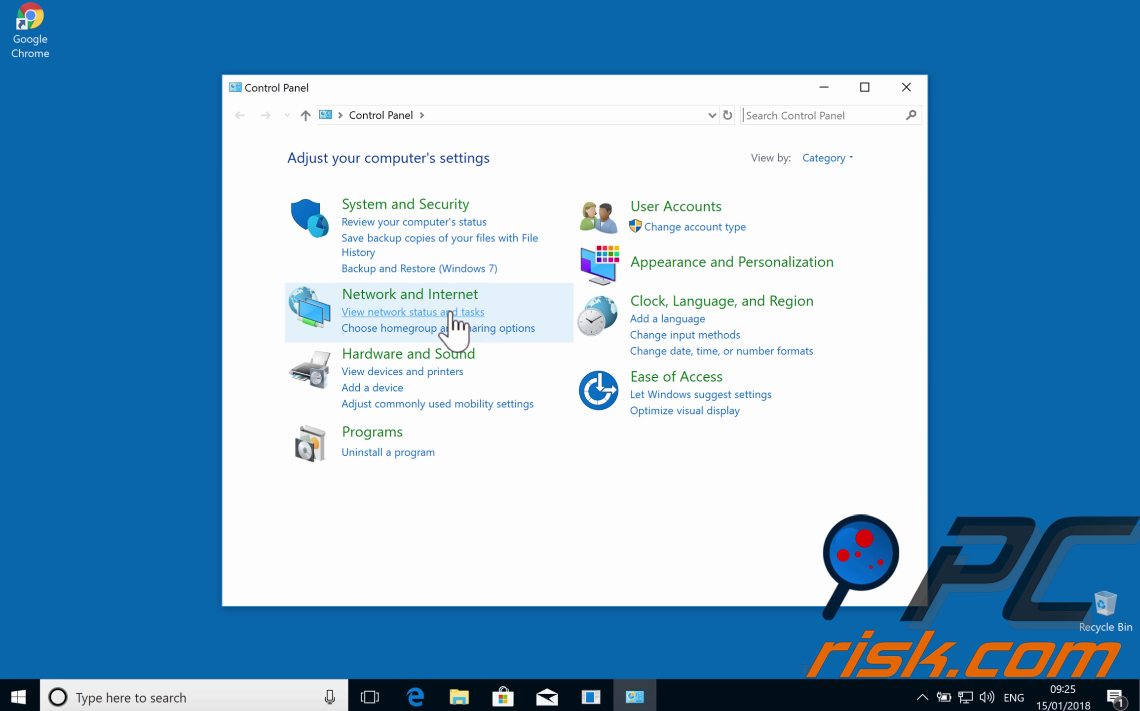
pyautogui.click(450, 311)
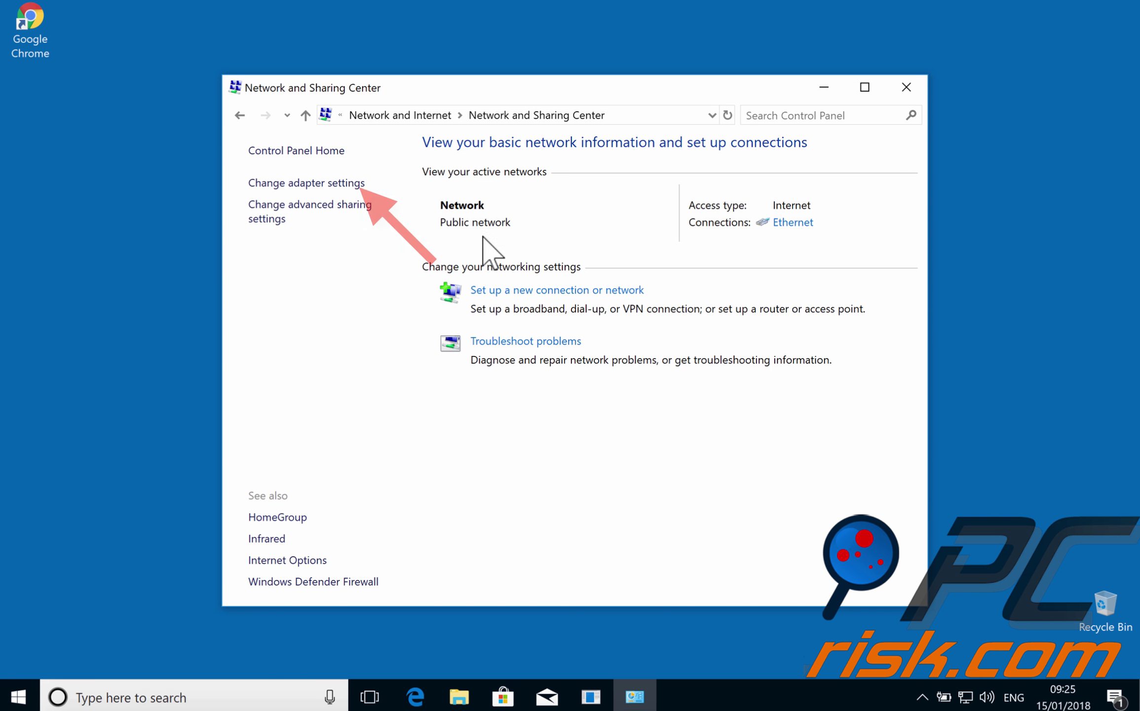
pyautogui.click(336, 183)
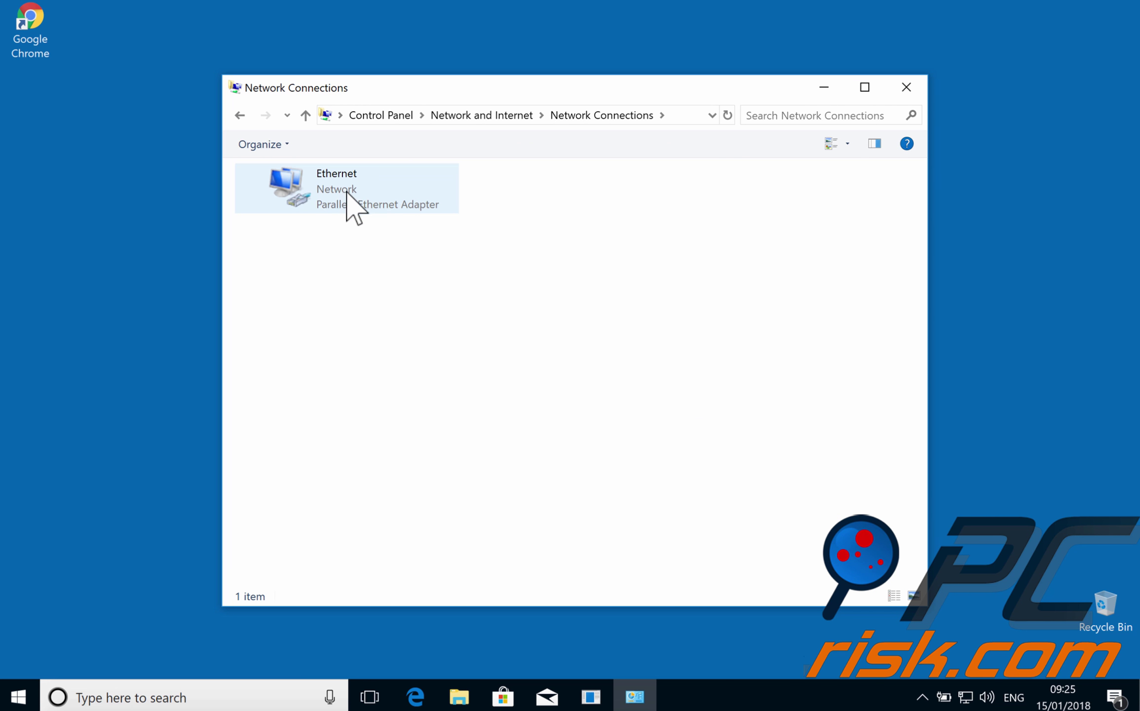
# Step: View the actions available for the Ethernet adapter, including Disable, without choosing one, and close Network Connections
pyautogui.rightClick(346, 193)
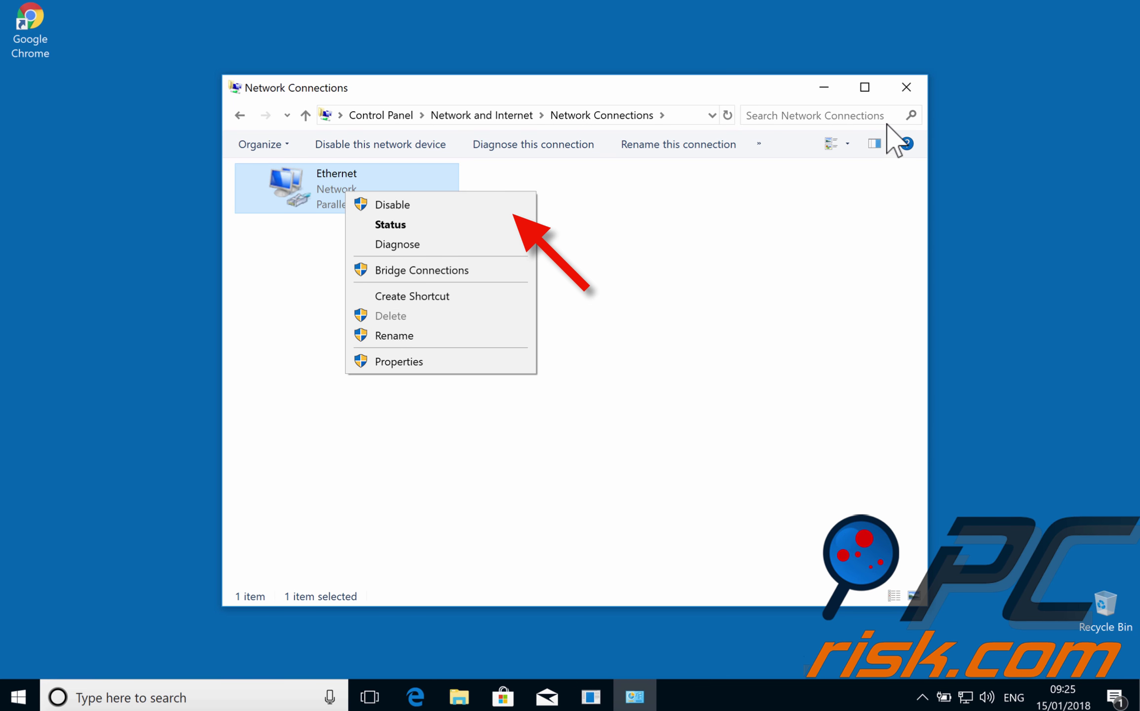
pyautogui.click(805, 105)
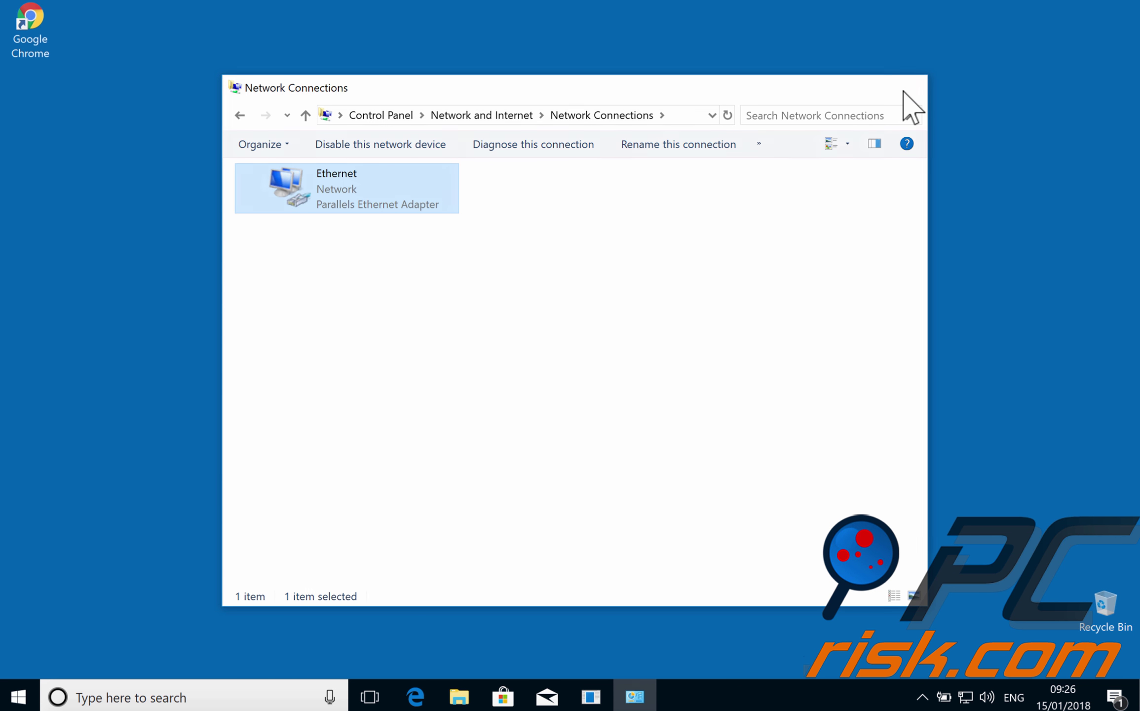
pyautogui.click(905, 89)
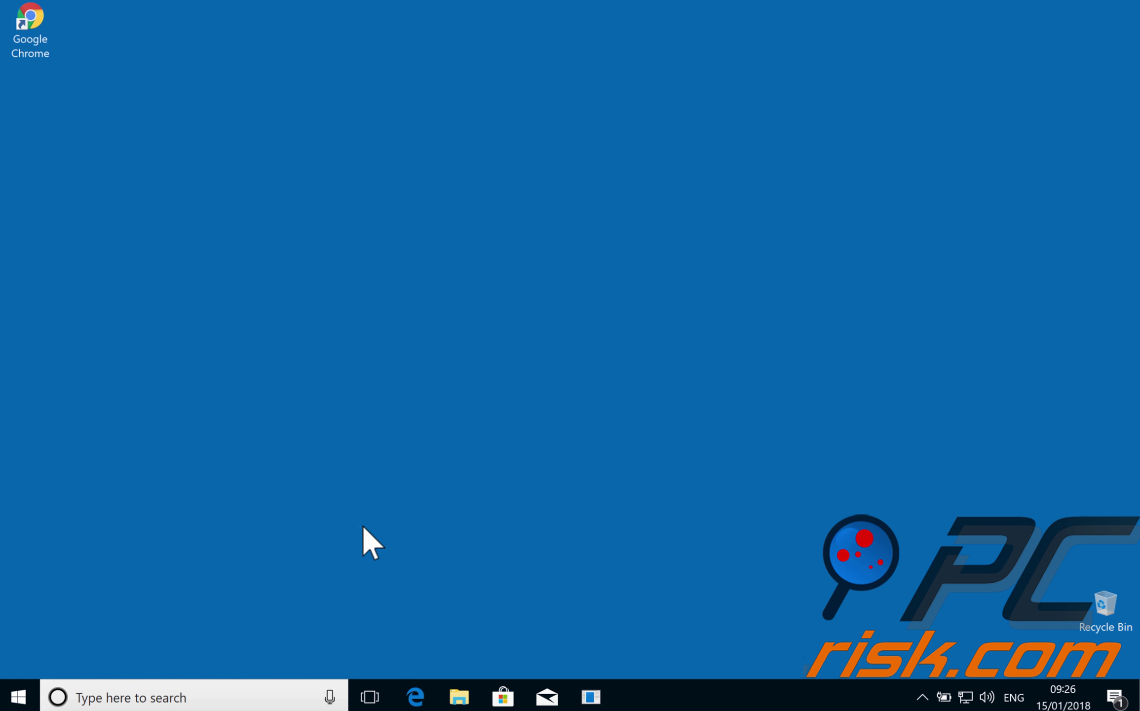
# Step: Open Control Panel through Windows search and go through the network status to the Ethernet connection's properties
pyautogui.click(166, 688)
pyautogui.write('control')
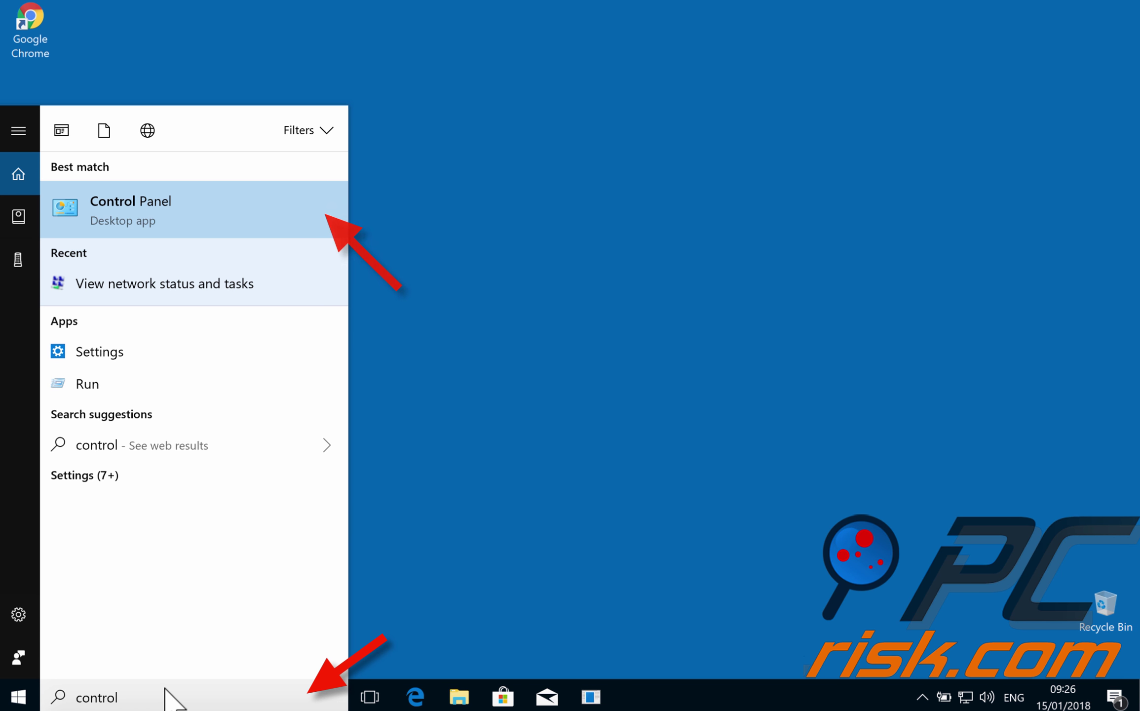
pyautogui.click(234, 210)
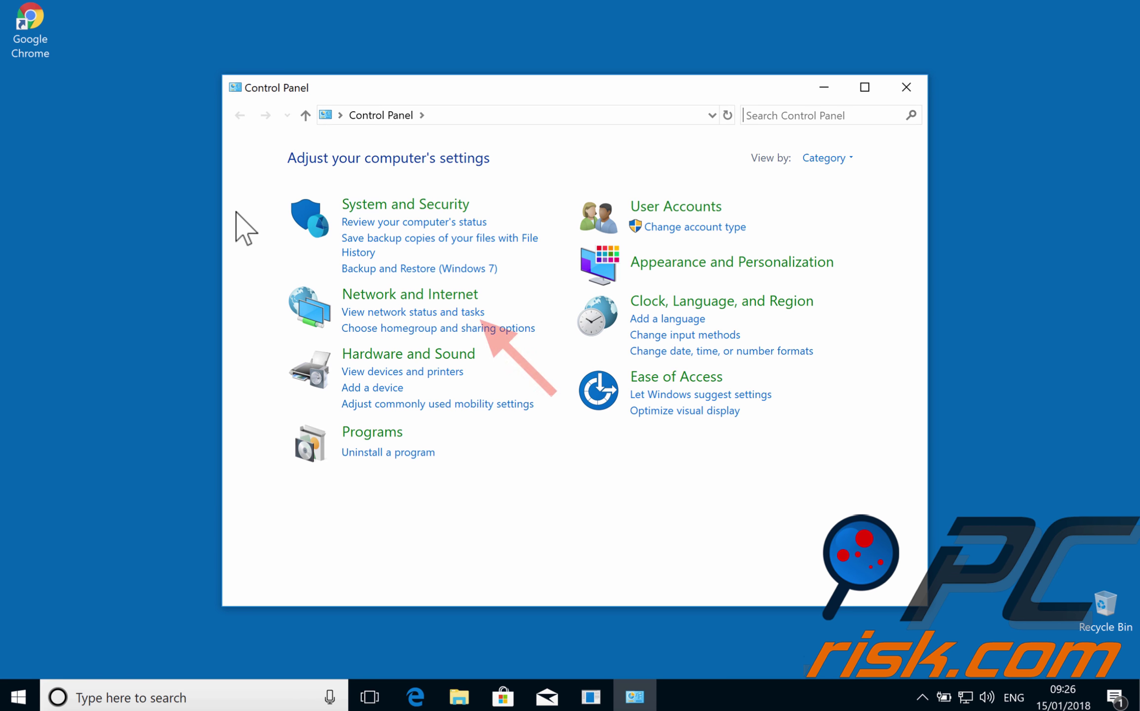
pyautogui.click(432, 311)
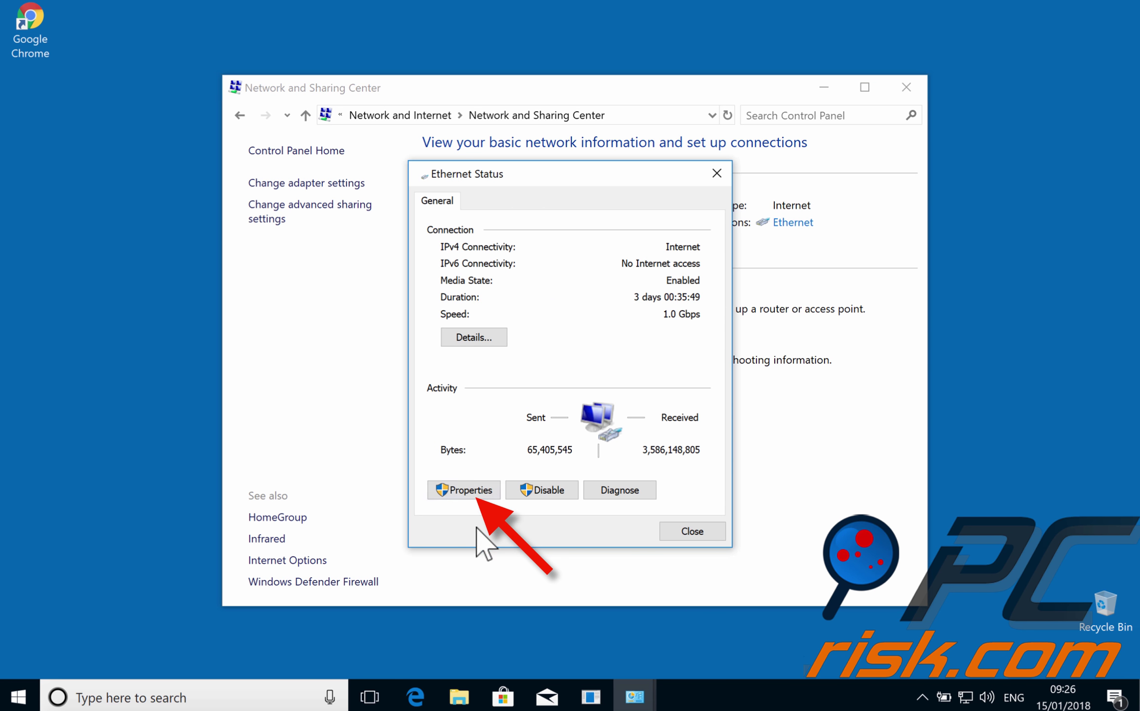
pyautogui.click(478, 489)
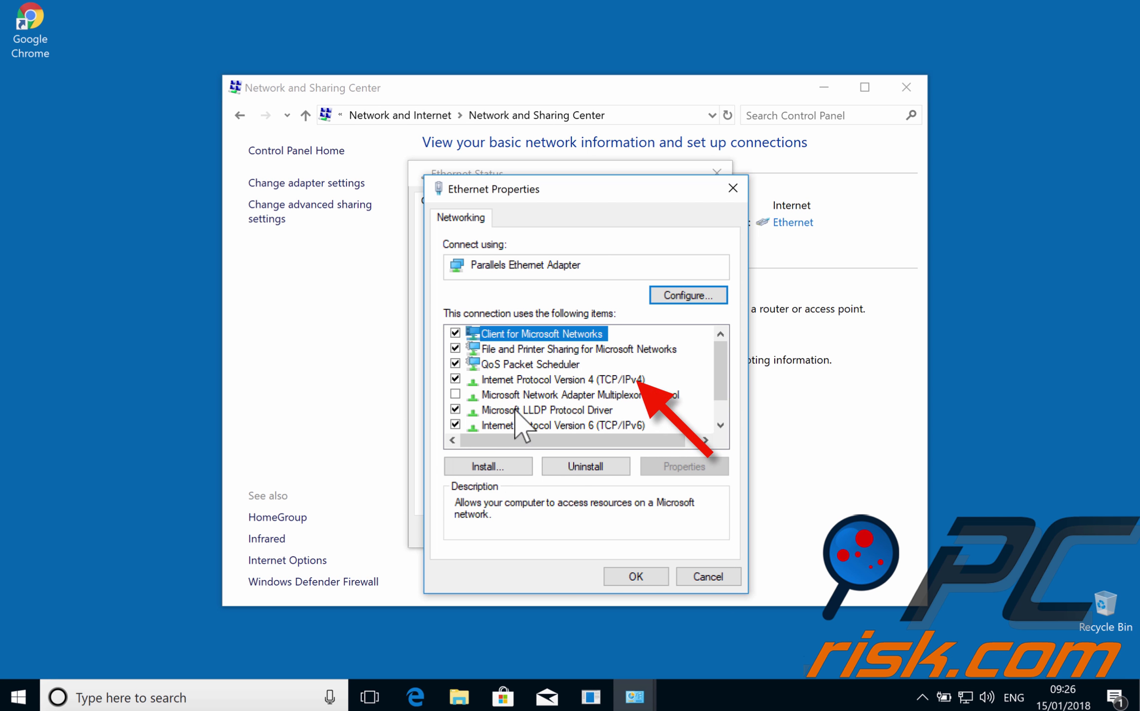
# Step: Have Internet Protocol Version 4 (TCP/IPv4) obtain its IP and DNS server addresses automatically, accept the settings and close the network windows
pyautogui.click(546, 383)
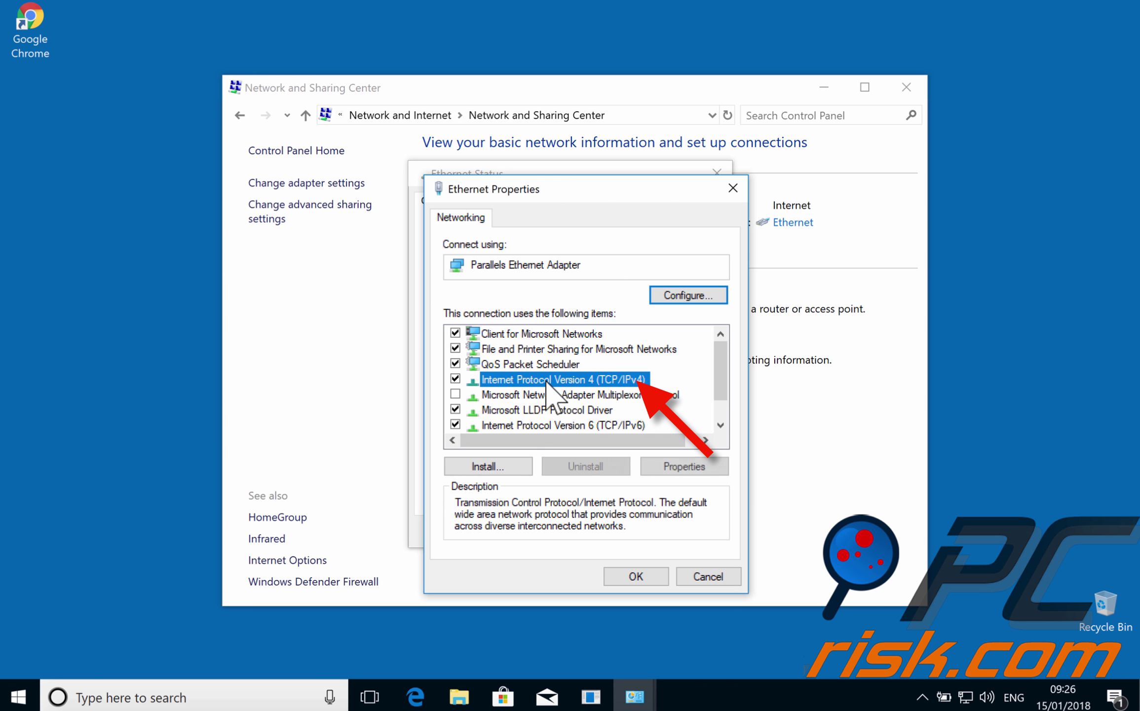
pyautogui.click(710, 469)
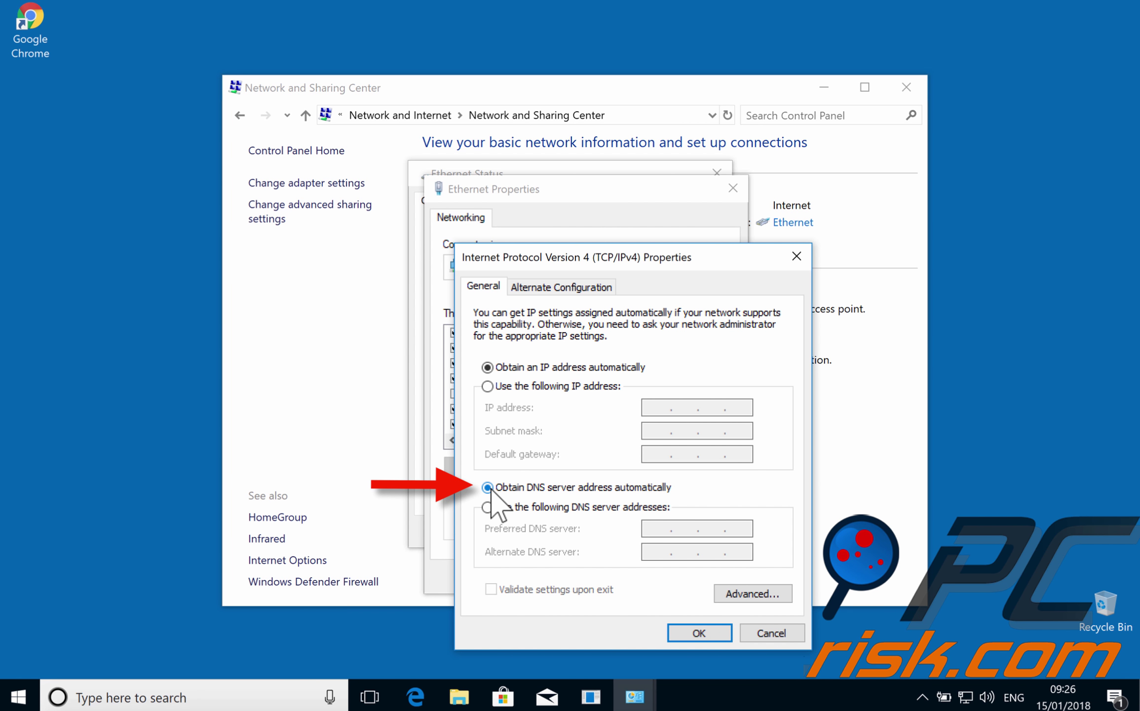
pyautogui.click(713, 634)
pyautogui.click(642, 575)
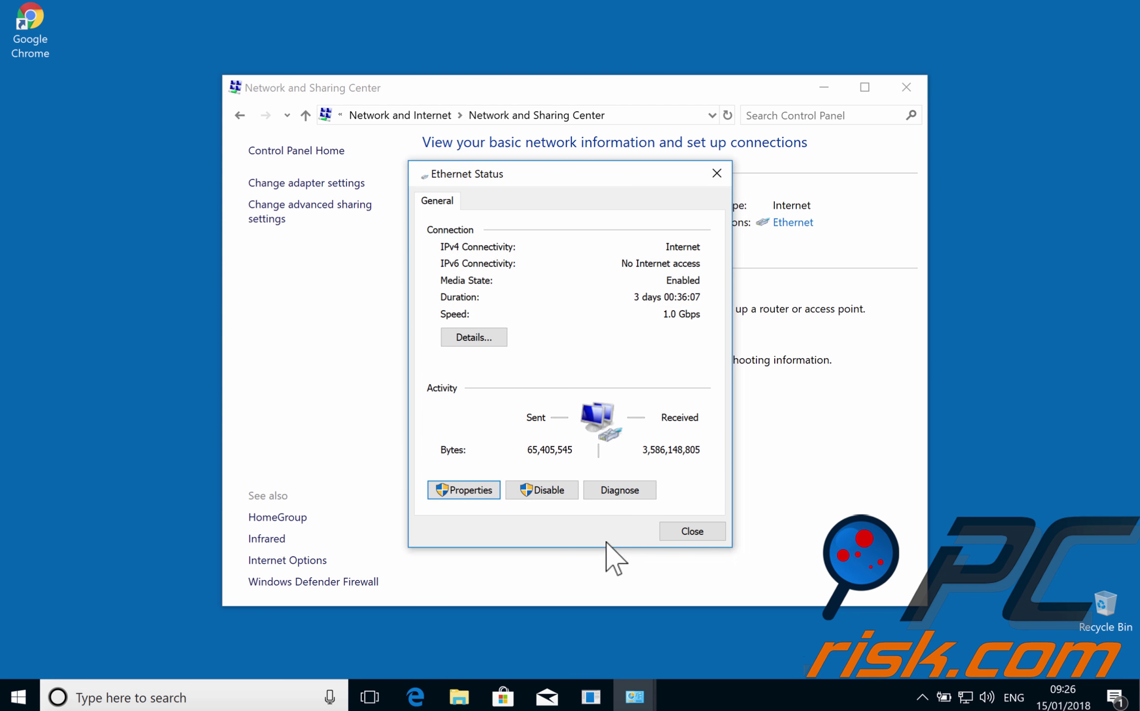
pyautogui.click(710, 531)
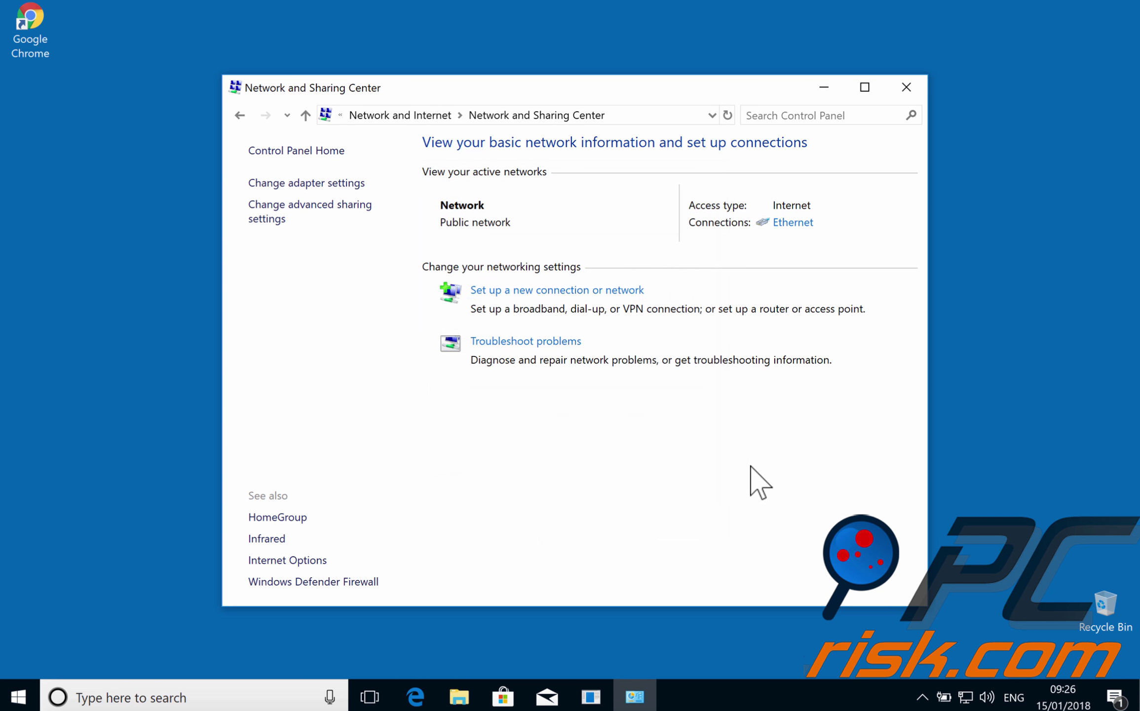
pyautogui.click(907, 95)
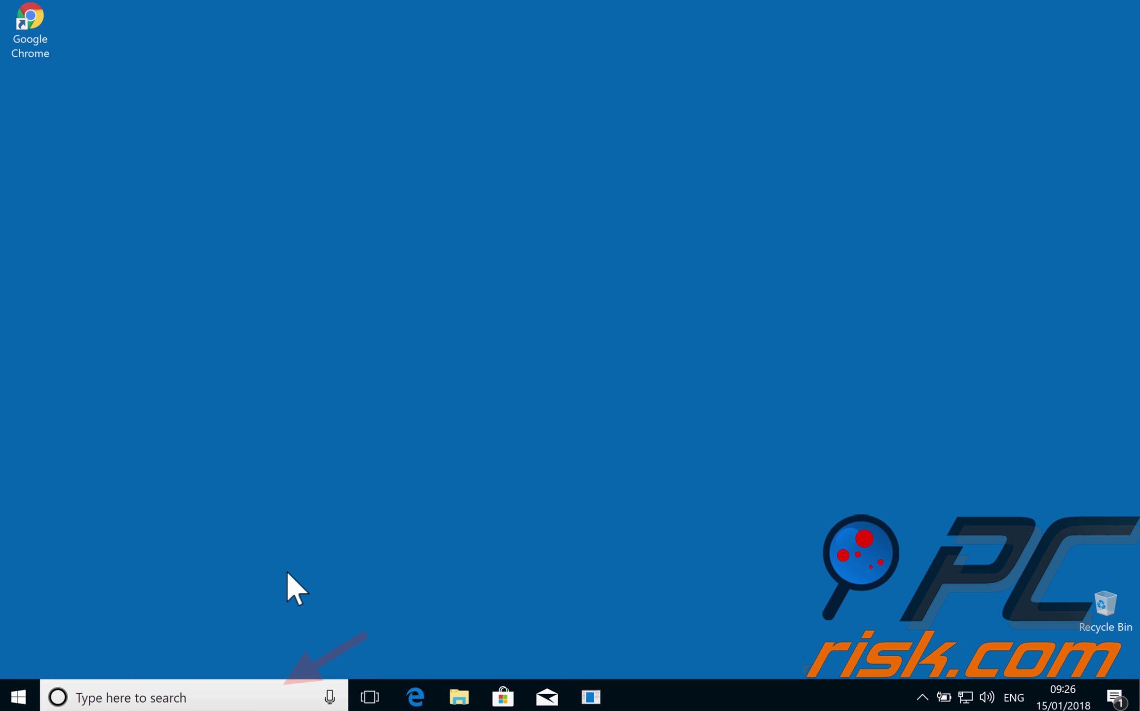
# Step: Find Internet Options through Windows search and open it
pyautogui.click(171, 697)
pyautogui.write('internet')
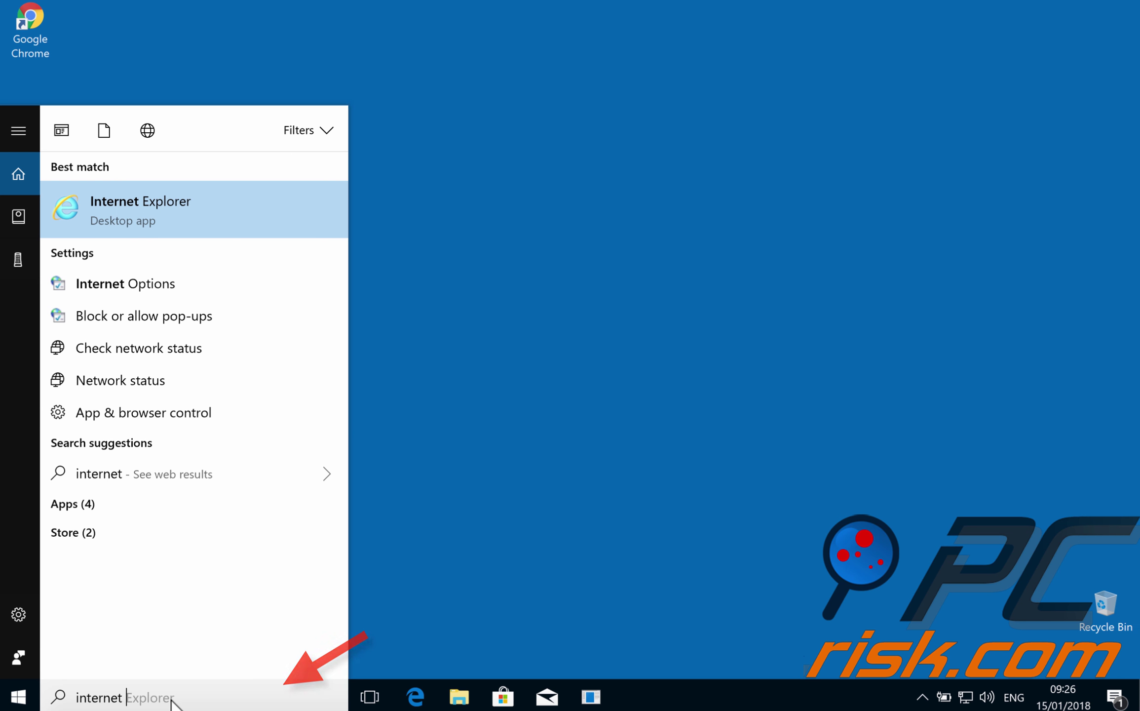
pyautogui.write(' options')
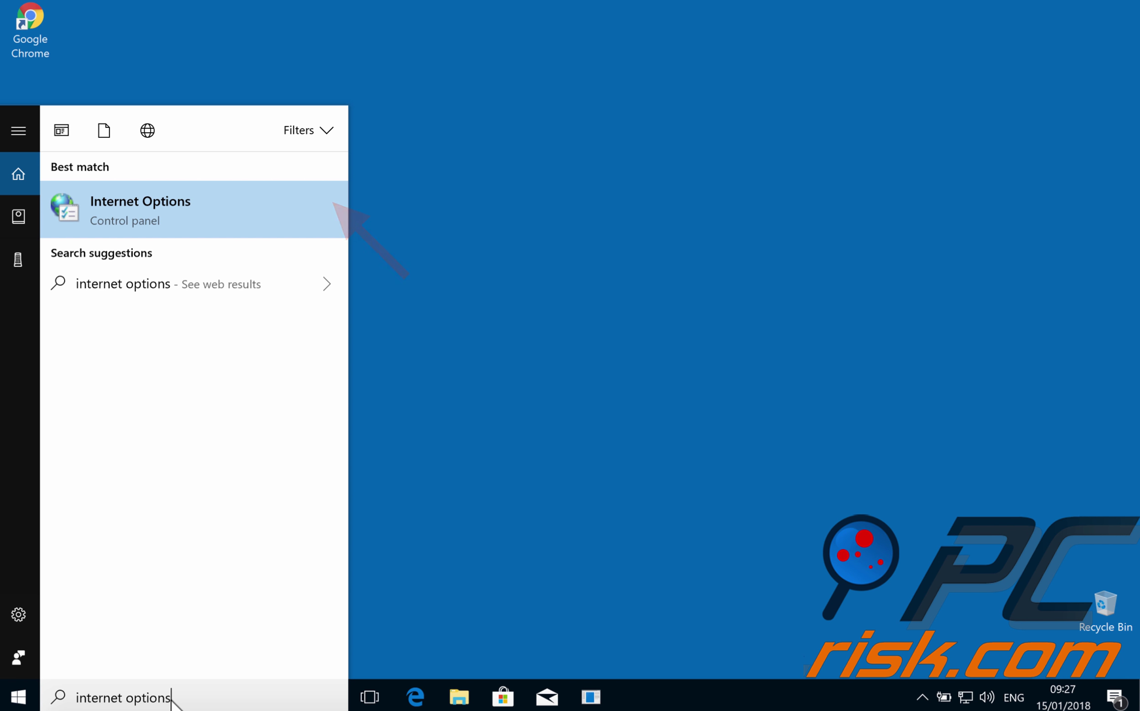
pyautogui.click(251, 233)
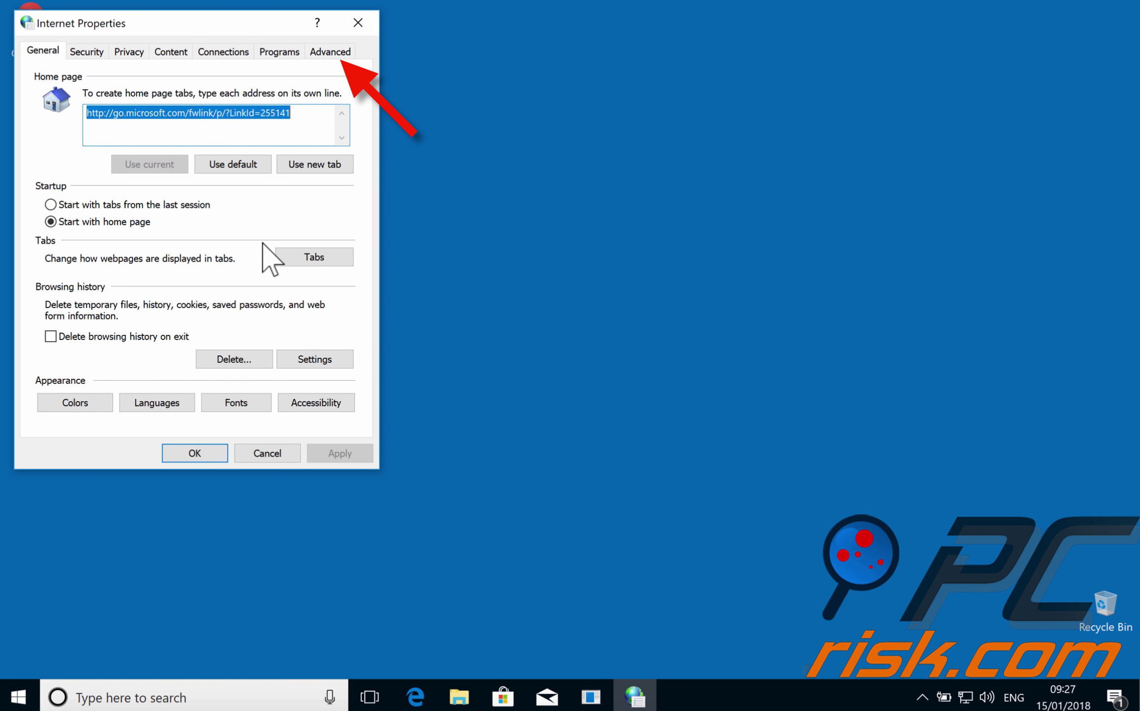
# Step: View the Reset Internet Explorer Settings dialog from the advanced settings, without resetting, and cancel out of Internet Properties
pyautogui.click(344, 55)
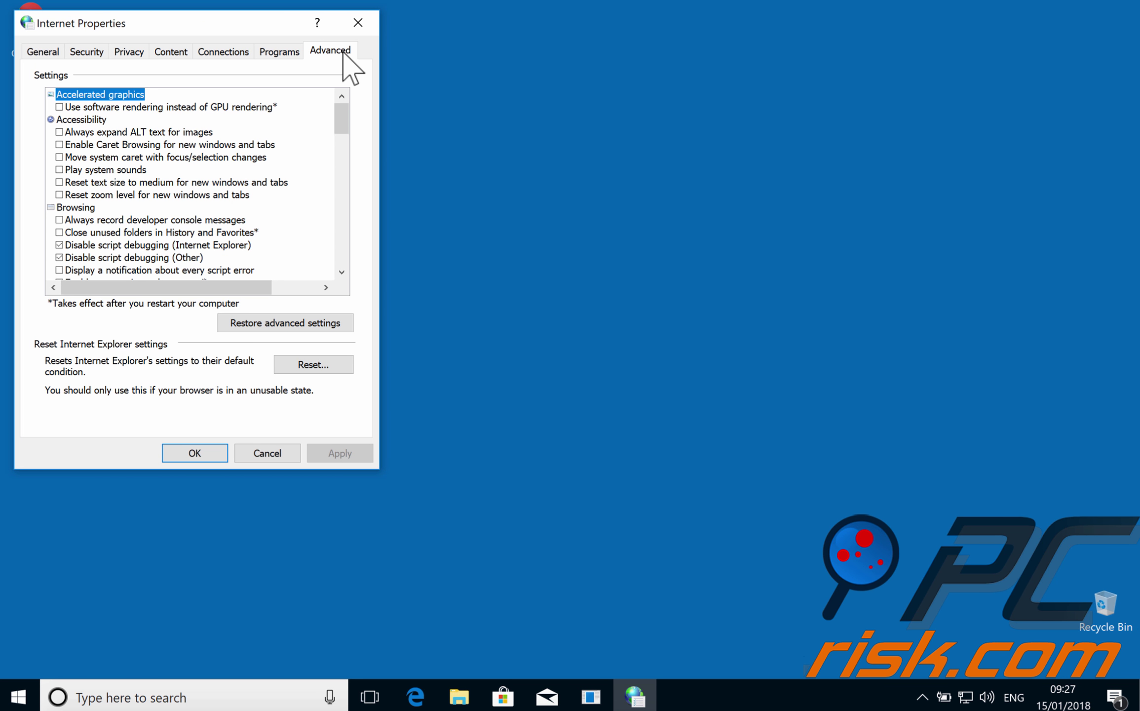
pyautogui.click(347, 366)
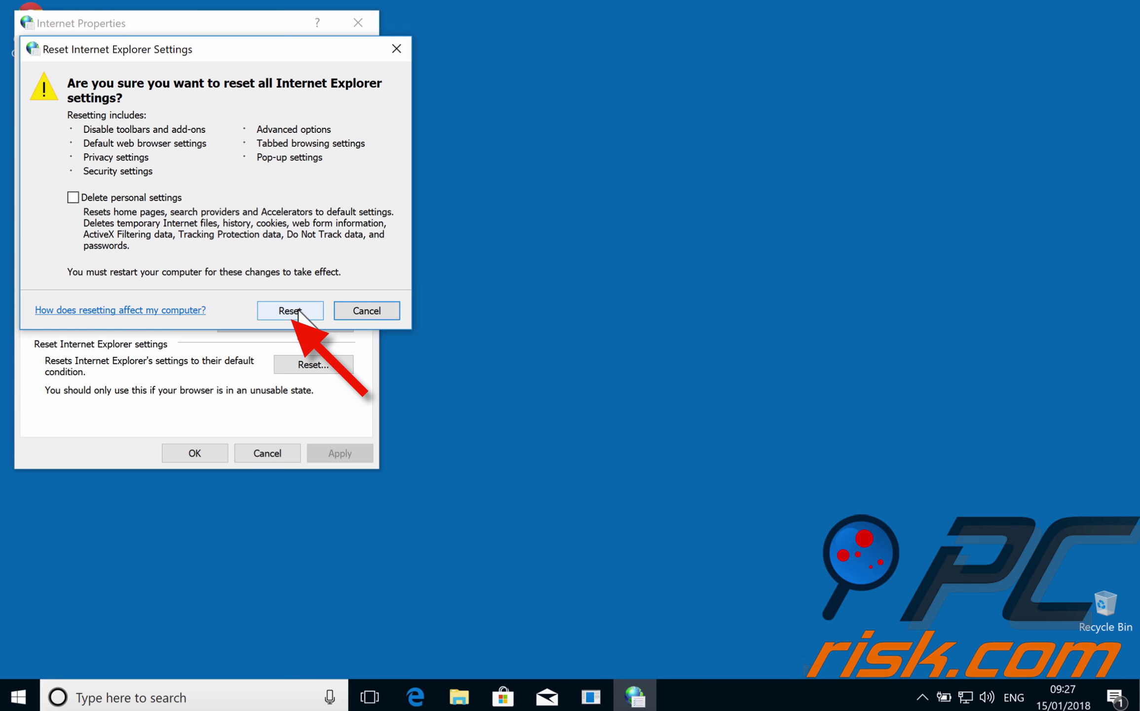
pyautogui.click(373, 310)
pyautogui.click(269, 453)
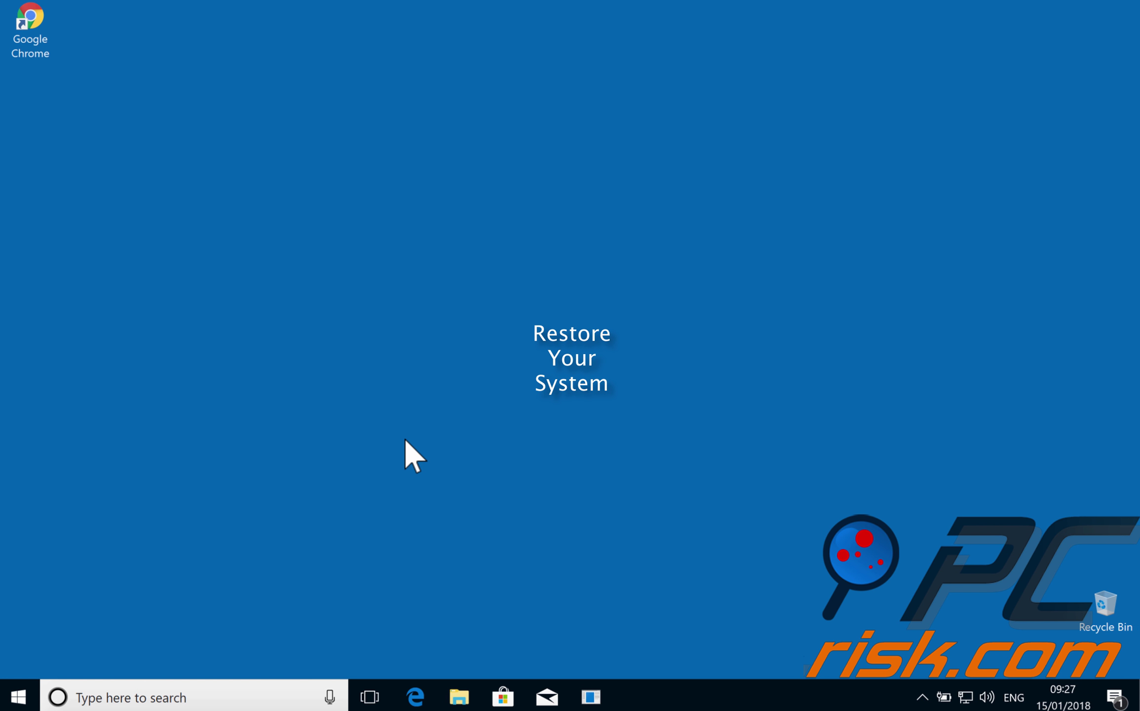
# Step: Search Windows for "system restore", open the restore point settings and start System Restore from System Protection
pyautogui.click(184, 697)
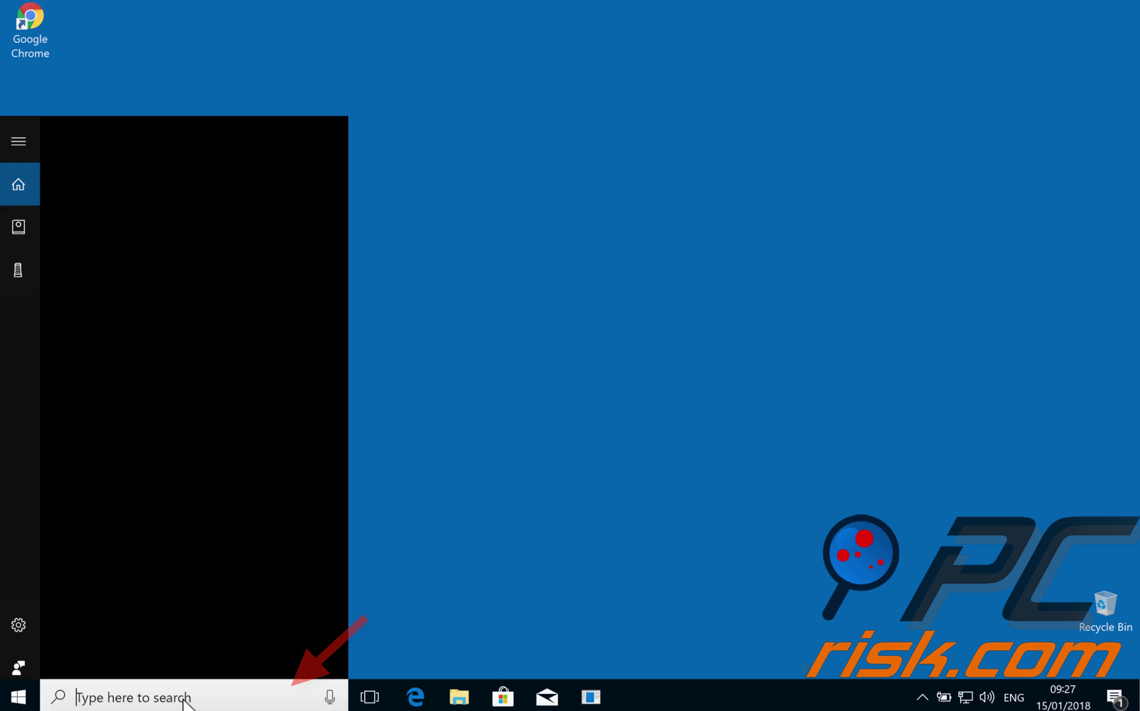
pyautogui.write('system res')
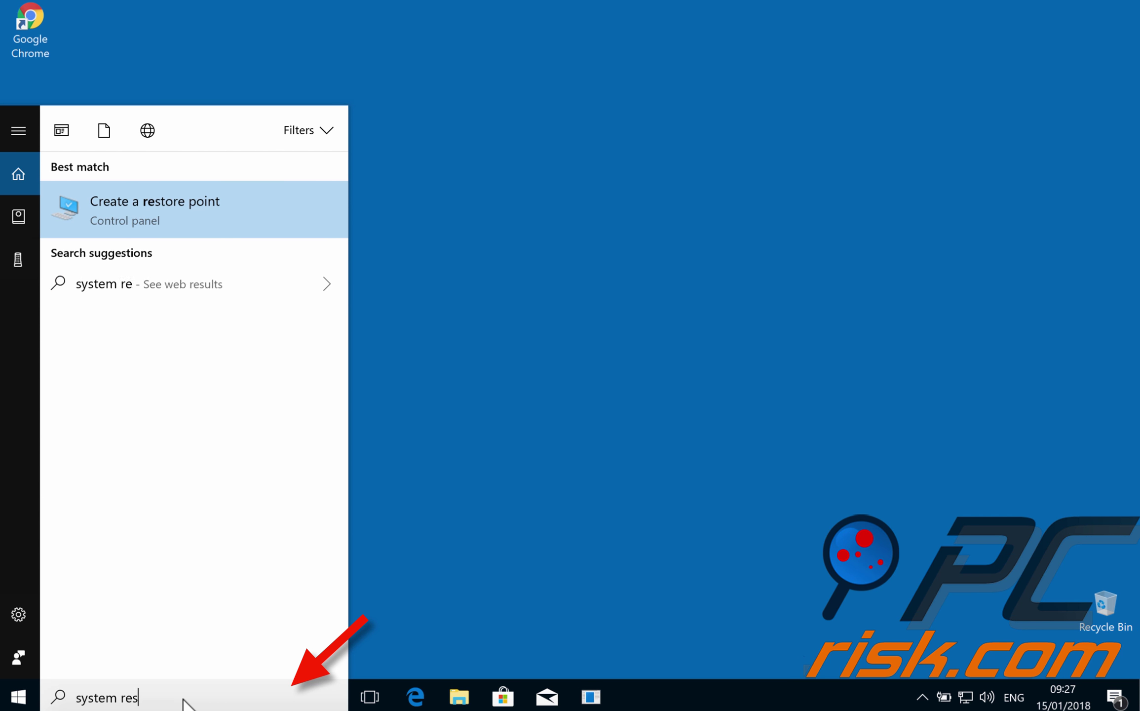
pyautogui.write('tore')
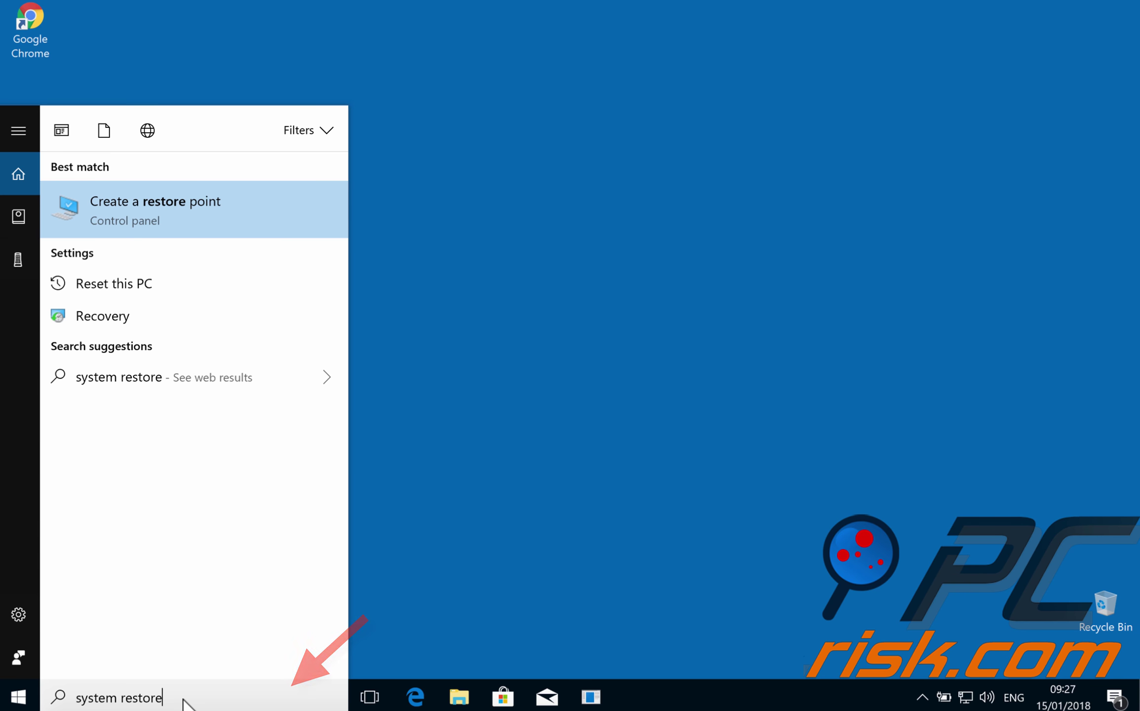
pyautogui.click(276, 226)
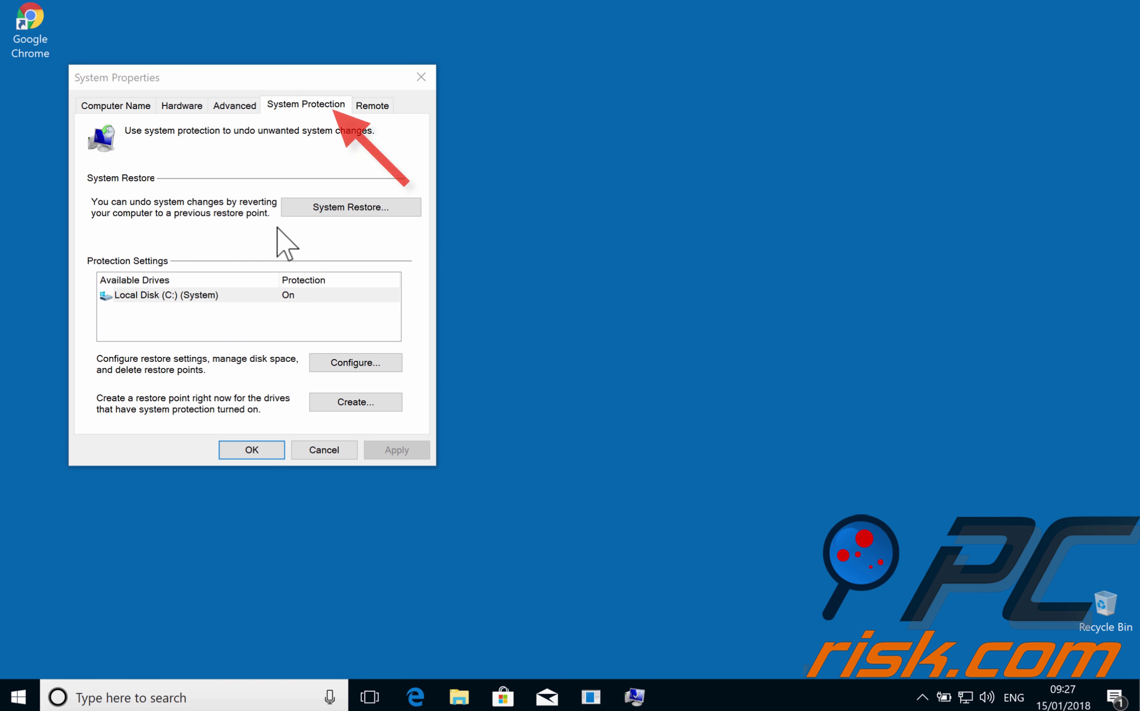
pyautogui.click(304, 98)
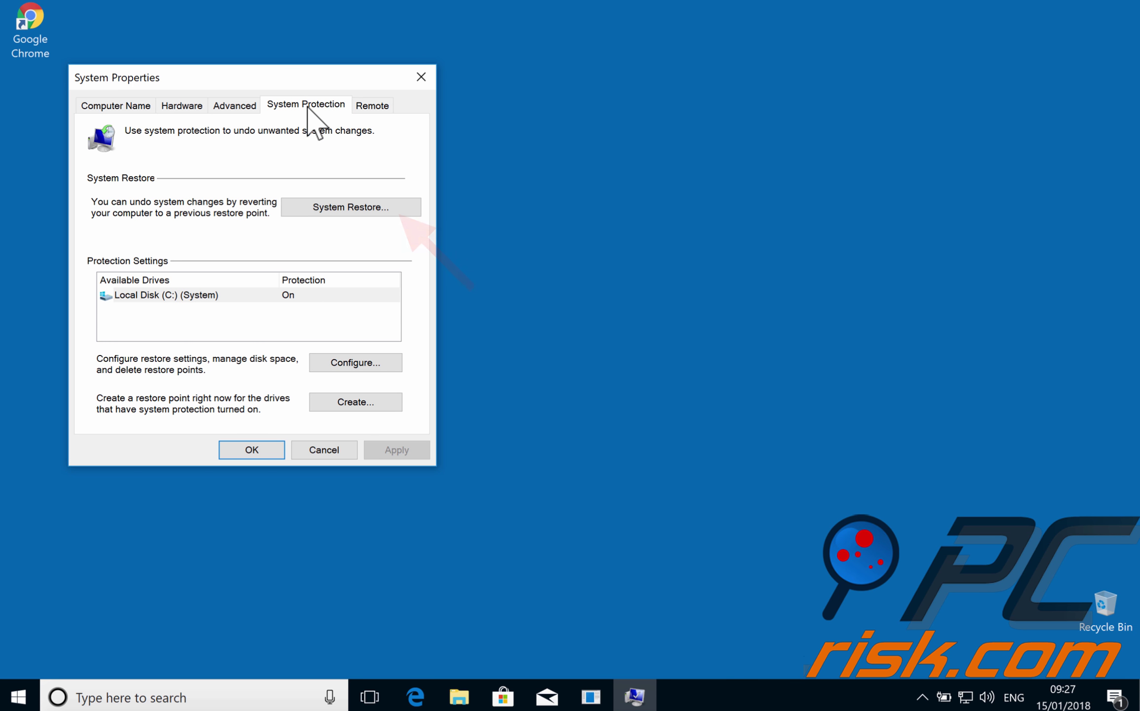
pyautogui.click(369, 210)
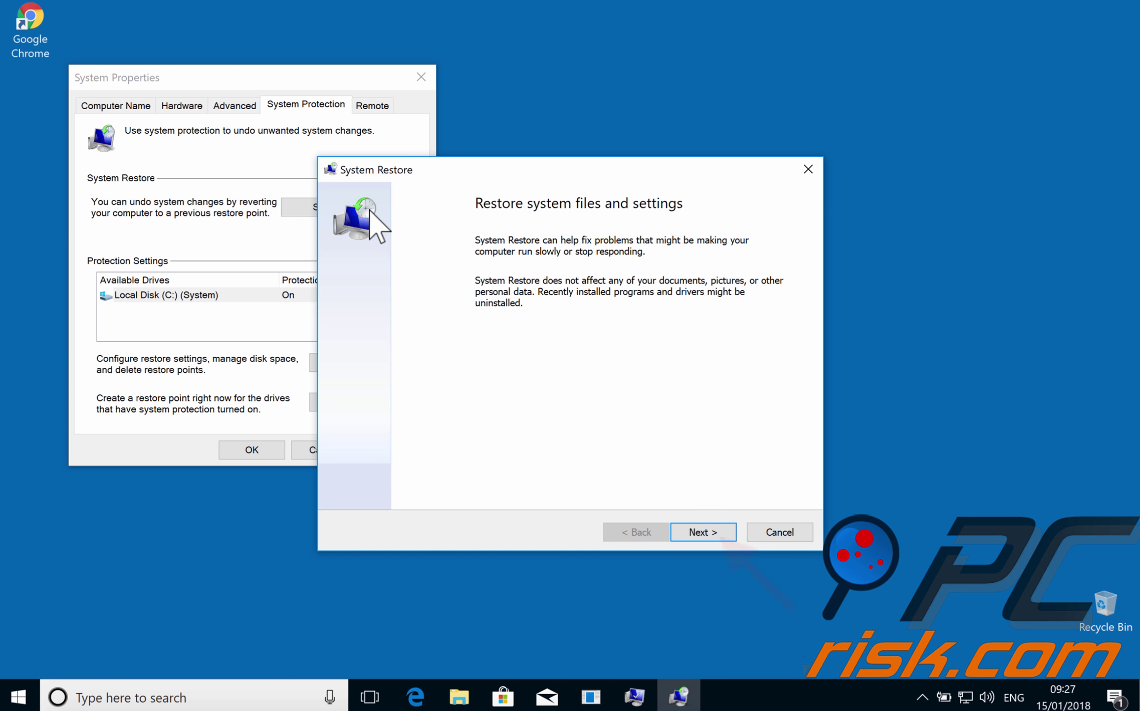
# Step: Select the Windows Update restore point of 12/01/2018 09:34:50, review its confirmation page, and cancel both System Restore and System Properties
pyautogui.click(708, 532)
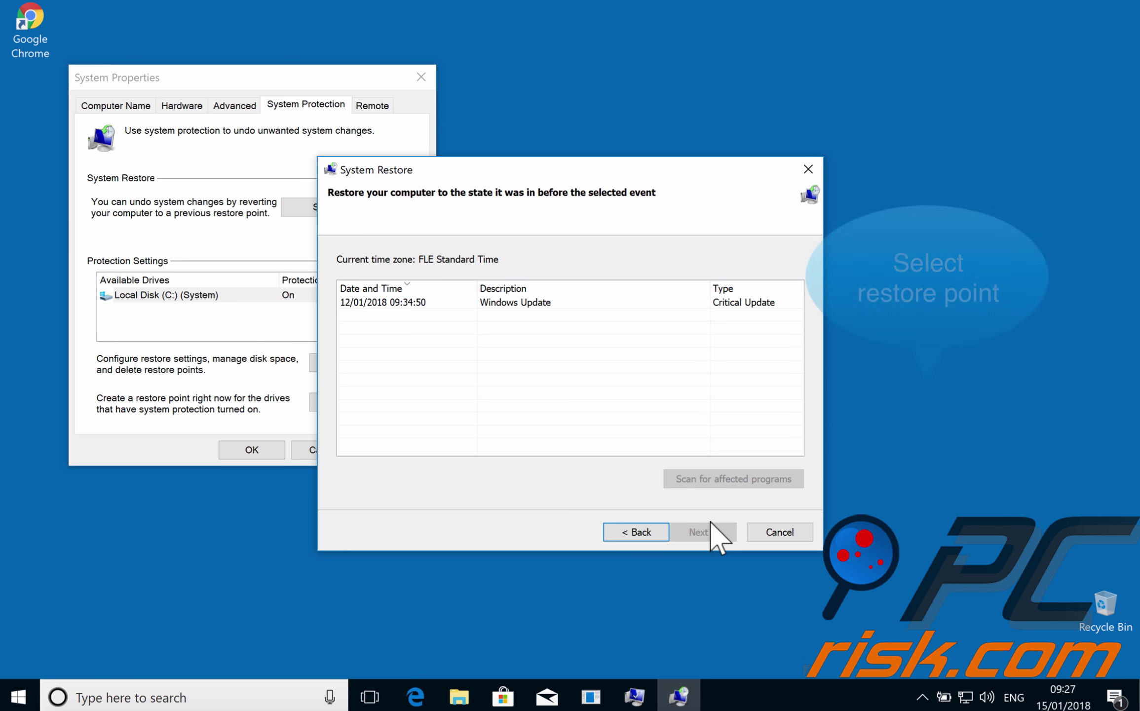
pyautogui.click(525, 303)
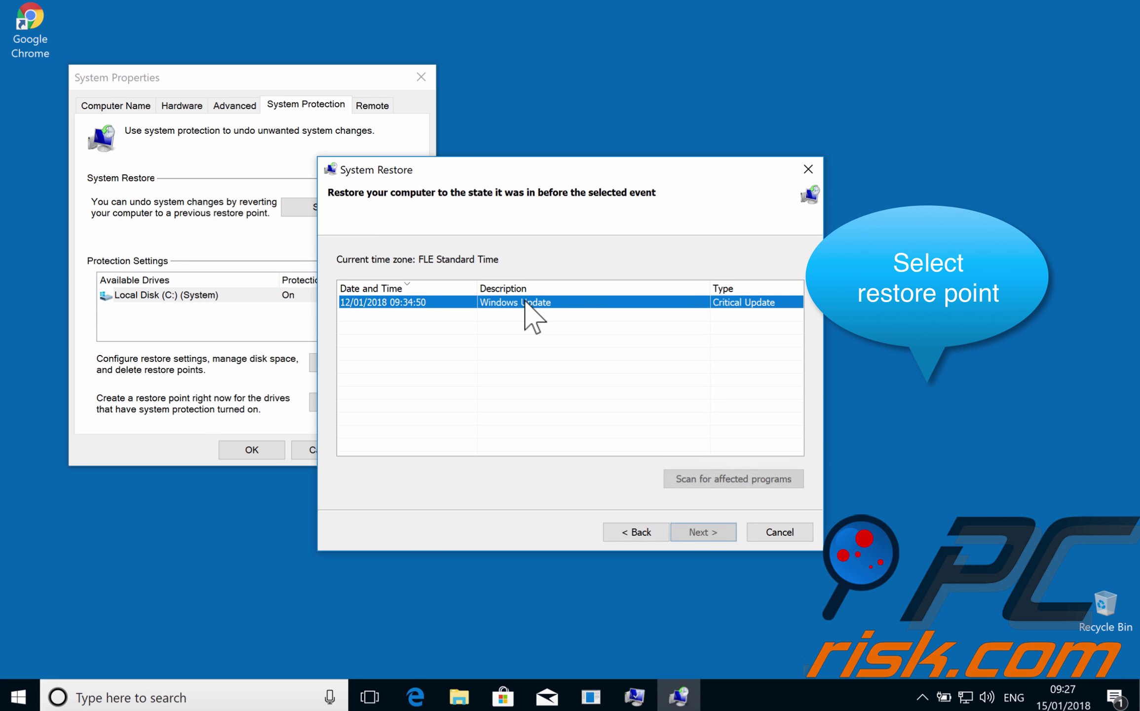
pyautogui.click(697, 532)
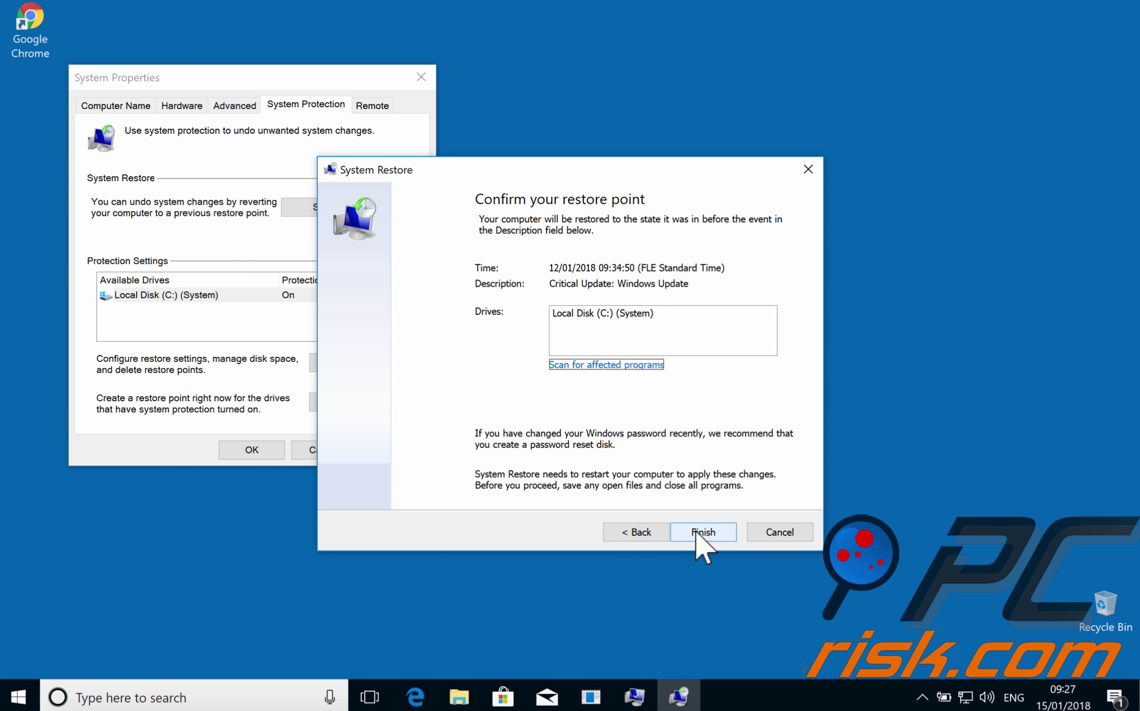
pyautogui.click(764, 531)
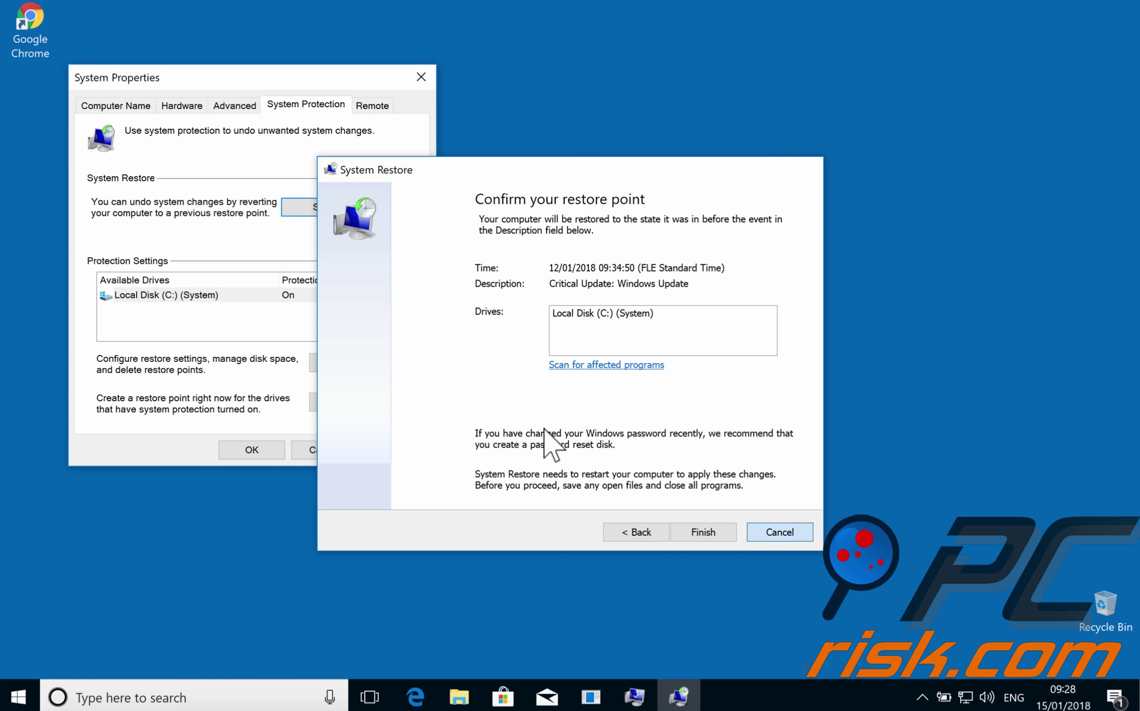
pyautogui.click(340, 448)
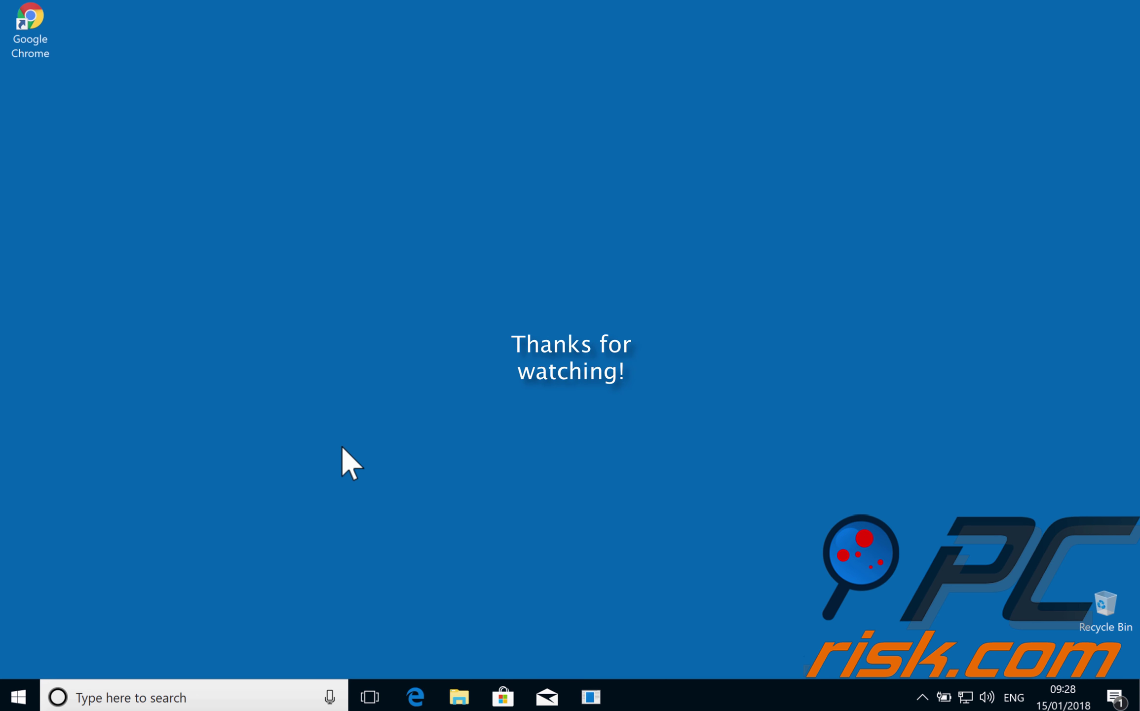